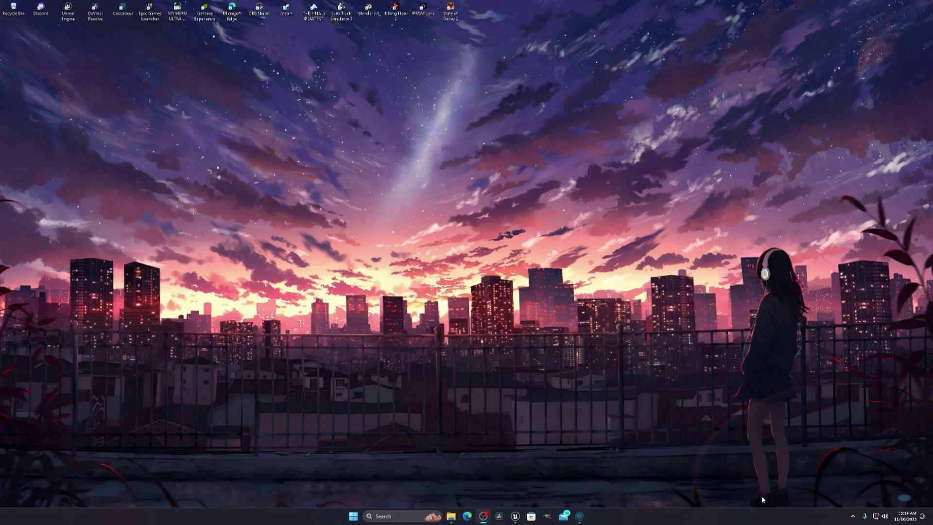
Switch to Cascadeur and dismiss the offer to buy the full version
left_click(579, 516)
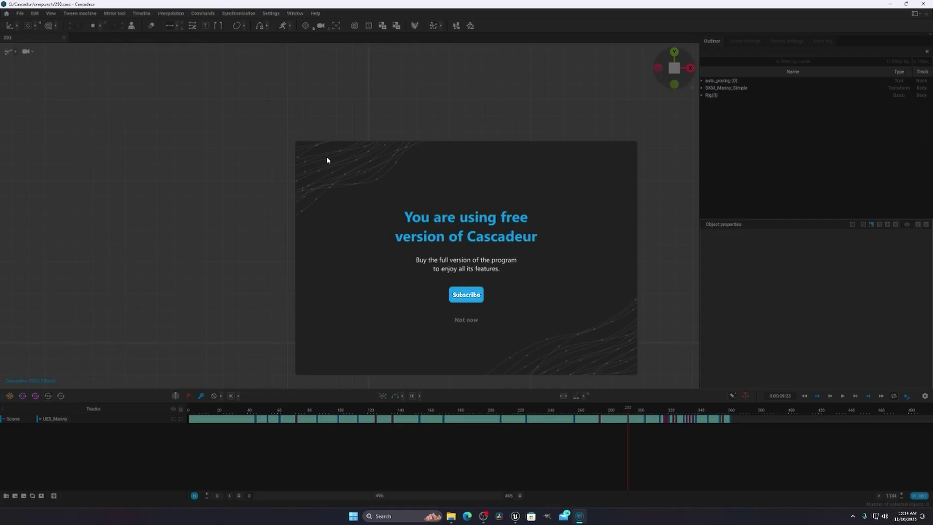
left_click(454, 319)
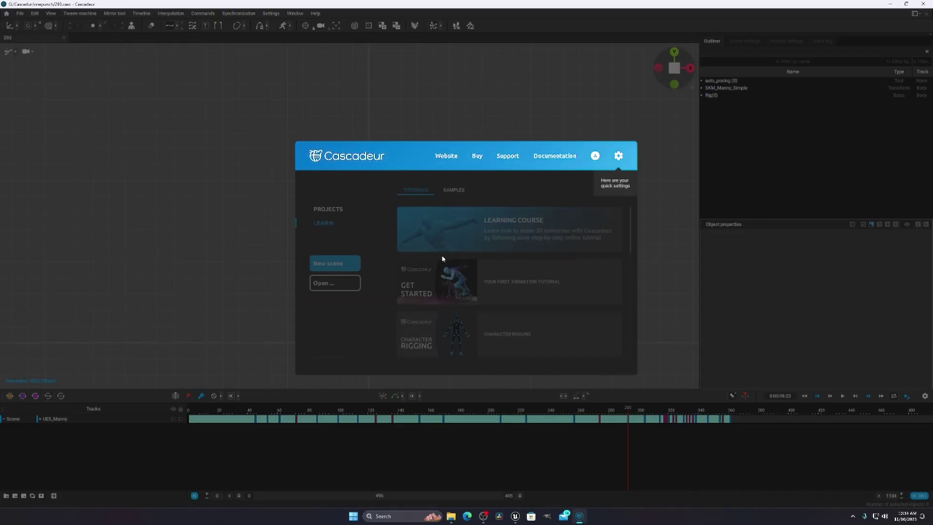
left_click(391, 187)
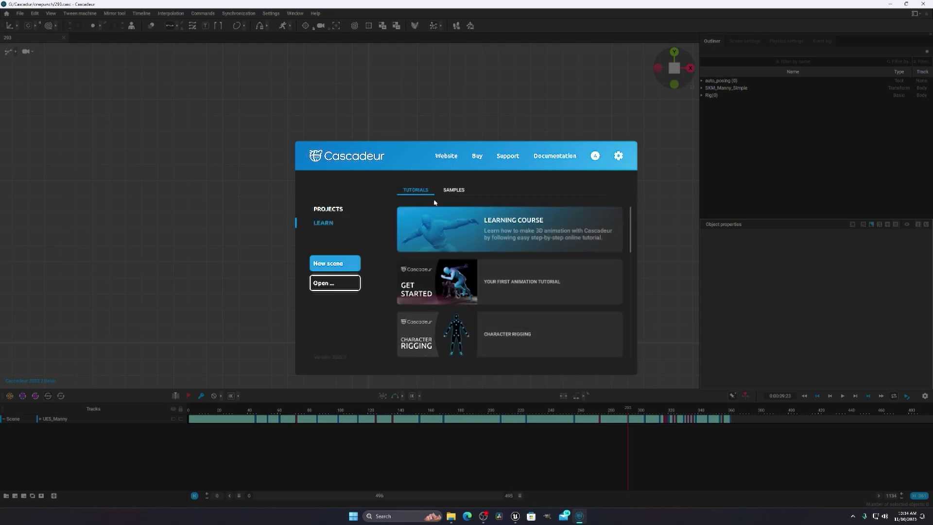
Look through the projects, tutorials and sample characters in the start window, and close it
left_click(329, 210)
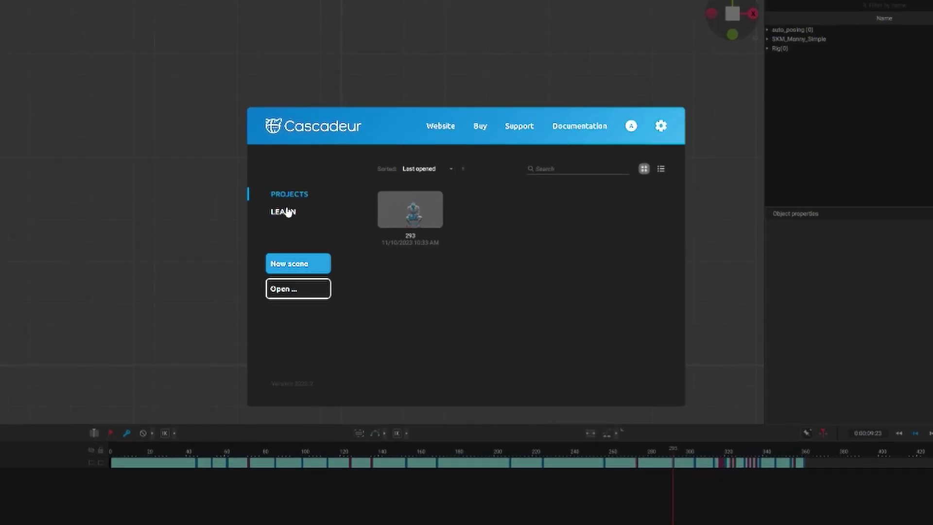
left_click(323, 222)
left_click(450, 169)
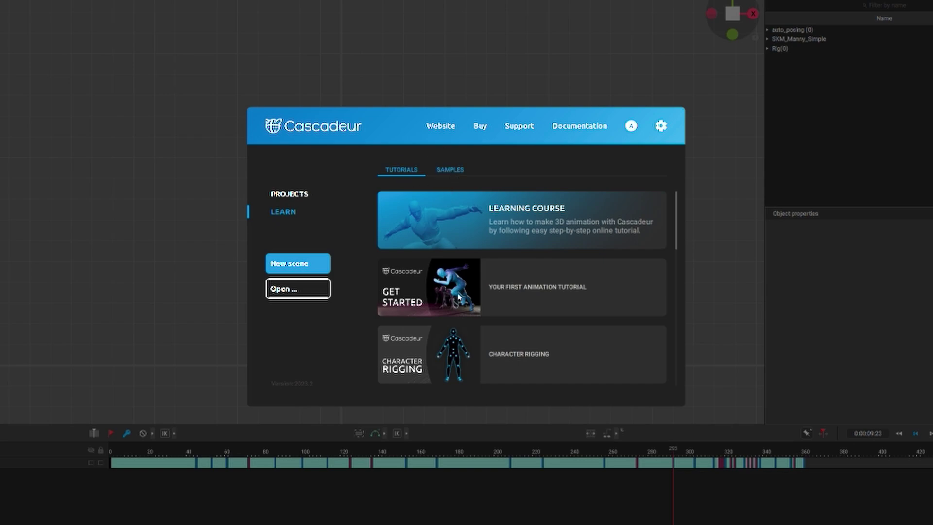
scroll(552, 291, "down", 2)
scroll(490, 255, "up", 2)
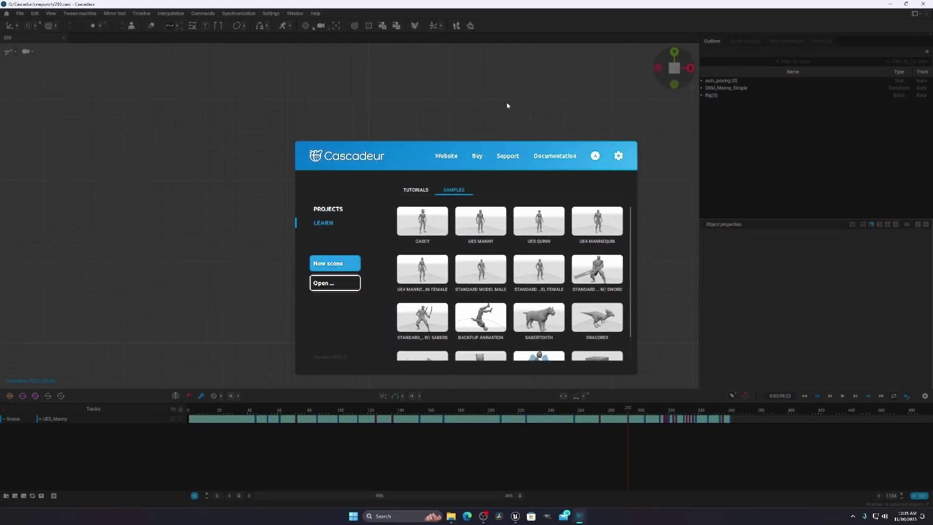
left_click(517, 54)
Inspect the seated character in the open scene and revisit the sample models, including UE5 Manny
scroll(425, 228, "up", 3)
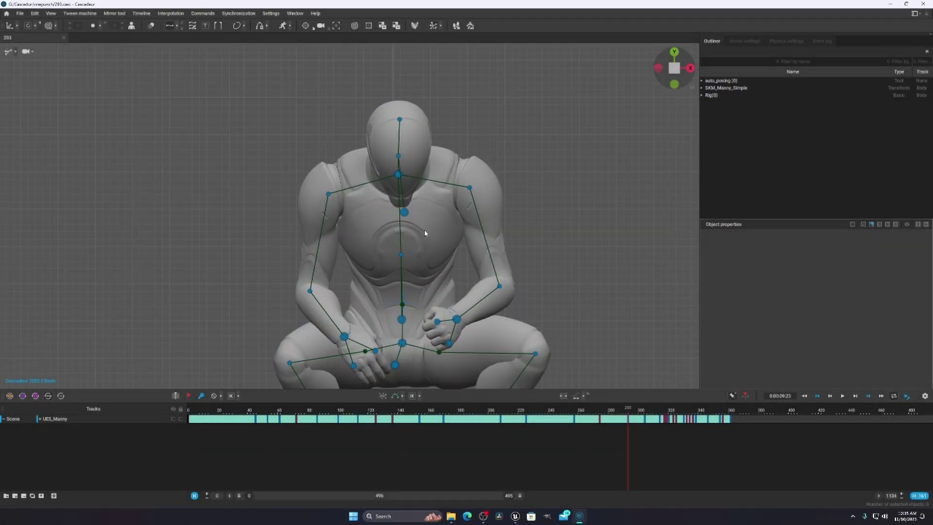
scroll(440, 233, "down", 2)
scroll(427, 212, "down", 2)
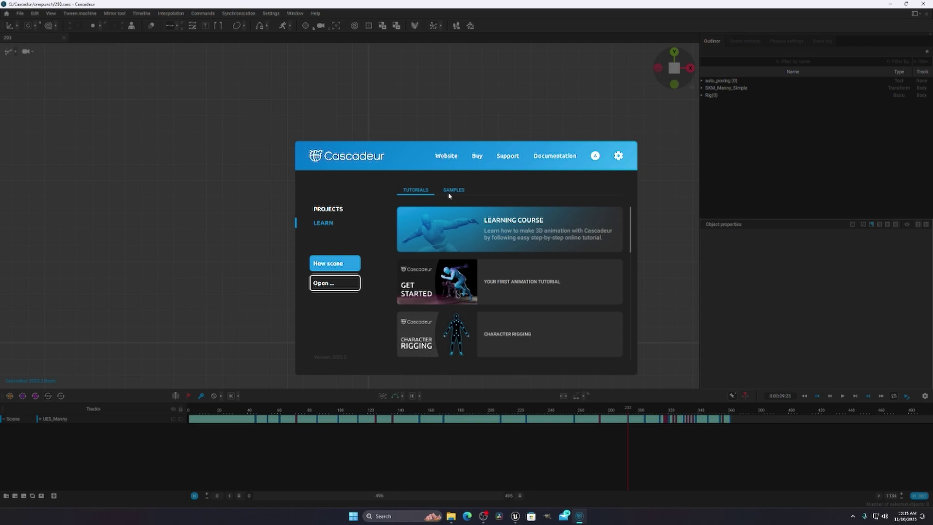
left_click(454, 189)
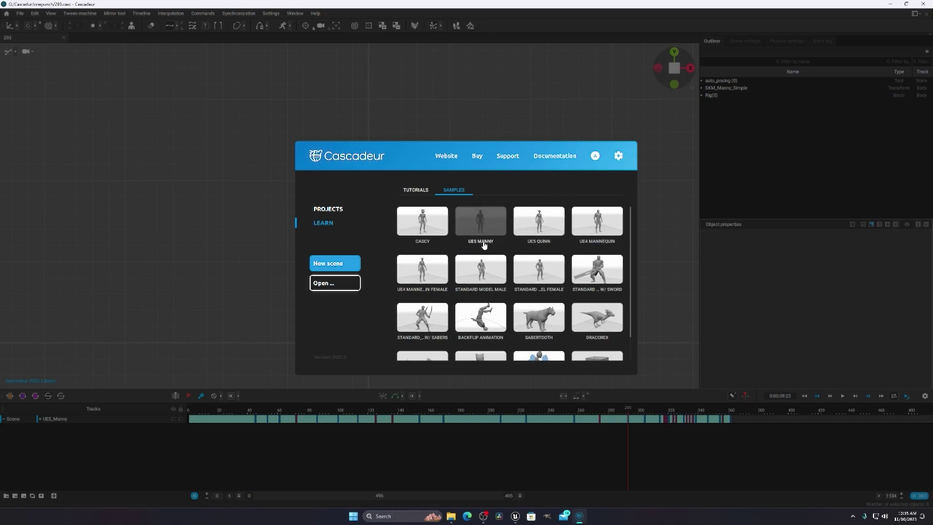
left_click(534, 113)
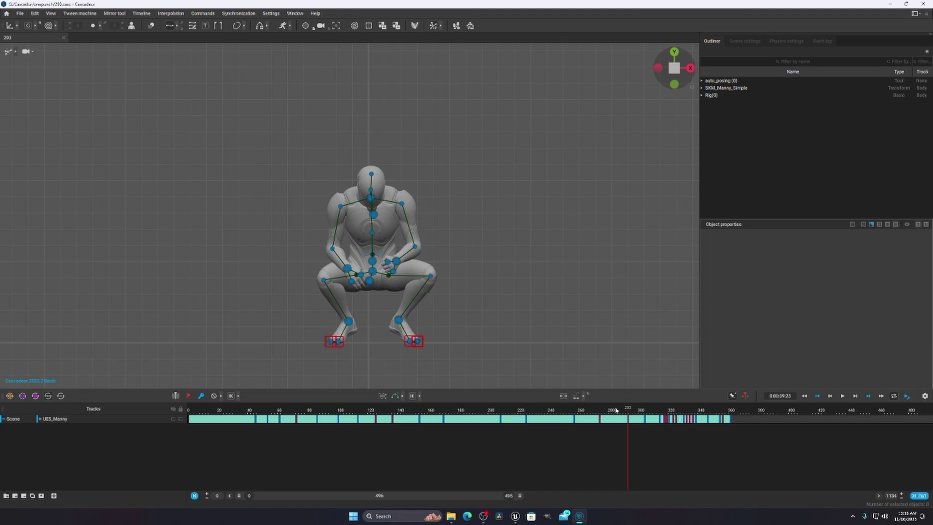
Scrub the UE5_Manny animation forward to about frame 335 and back to about frame 190
left_click(646, 445)
left_click(694, 448)
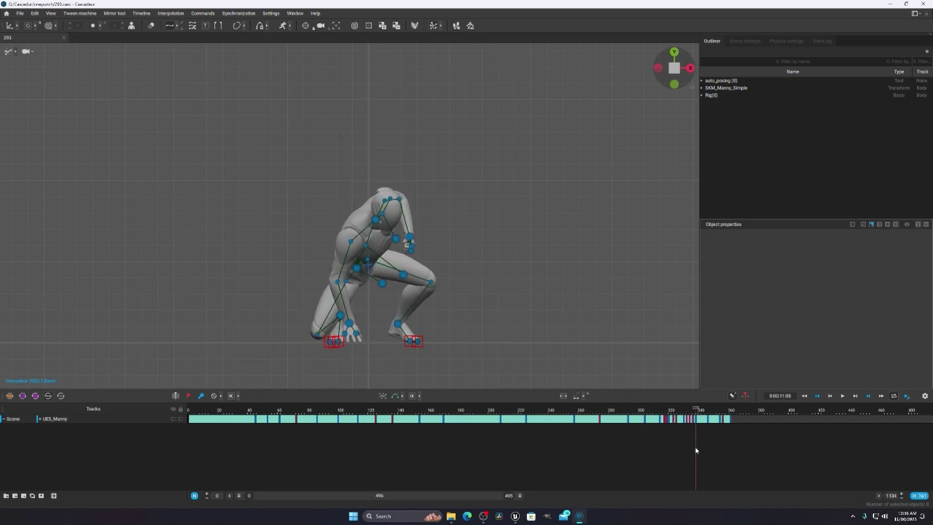
mouse_move(693, 445)
left_mouse_down()
mouse_move(603, 439)
mouse_move(693, 453)
left_mouse_up()
left_click_drag(693, 413, 474, 440)
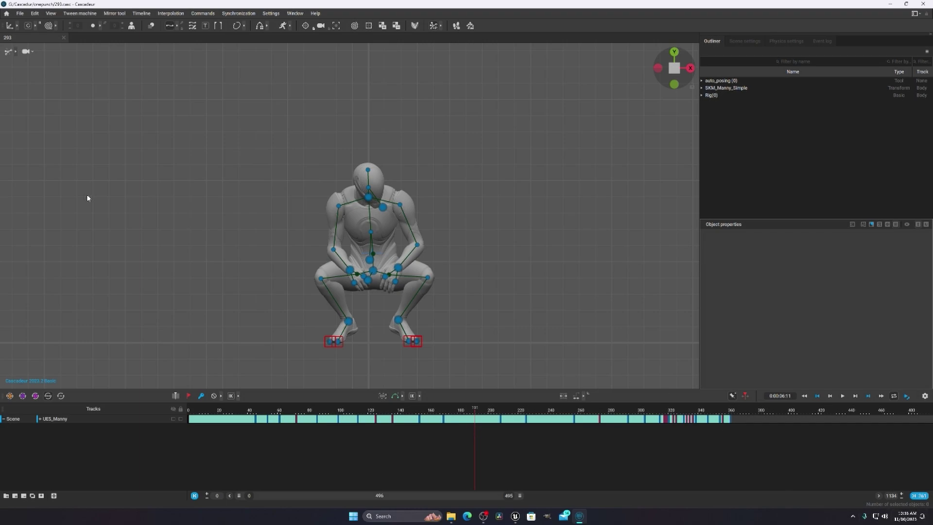
Try to export the entire scene in Fbx/Dae format
left_click(20, 13)
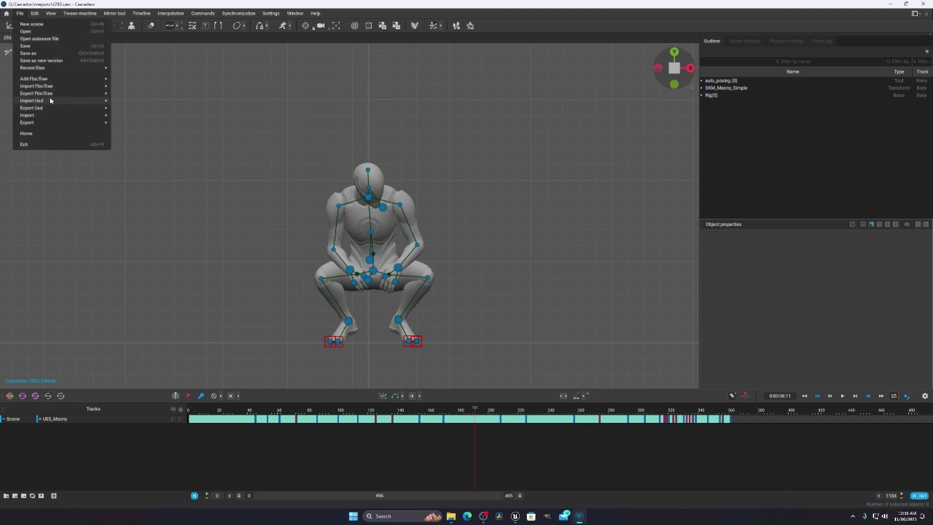
mouse_move(28, 94)
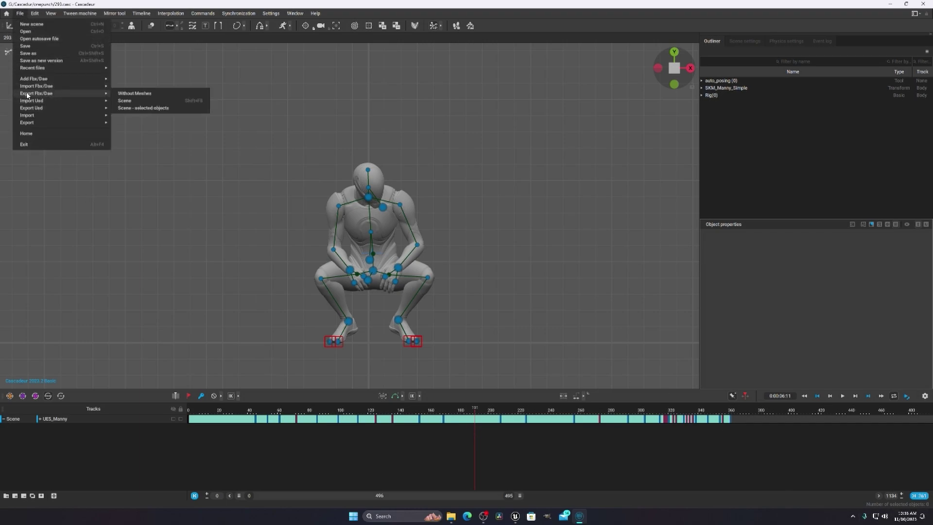
left_click(125, 100)
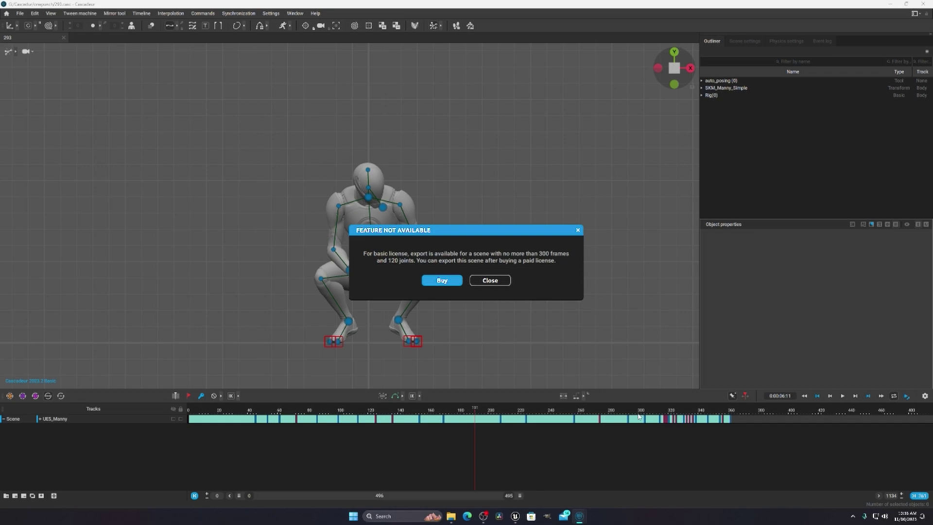
left_click(578, 230)
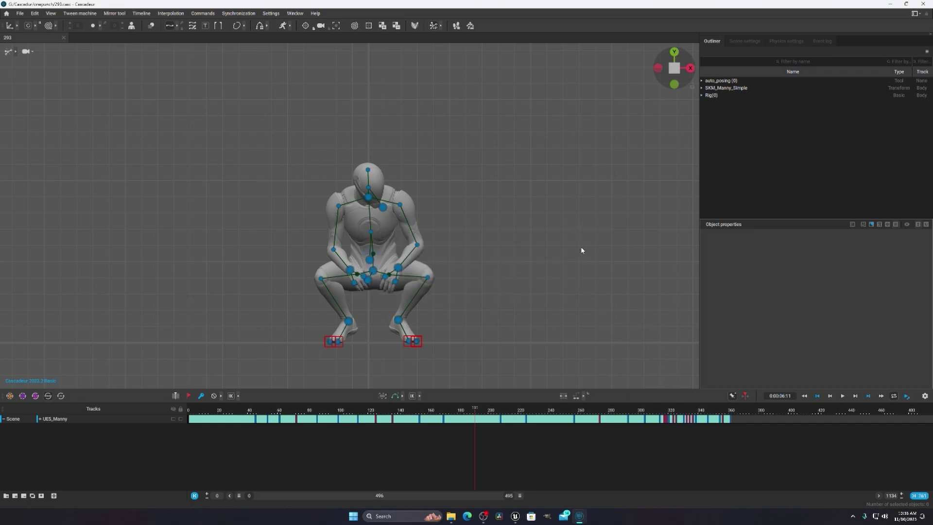
Switch from Cascadeur to the Unreal Editor and select the crouching BP_Cooper MetaHuman in the level
left_click_drag(504, 417, 502, 420)
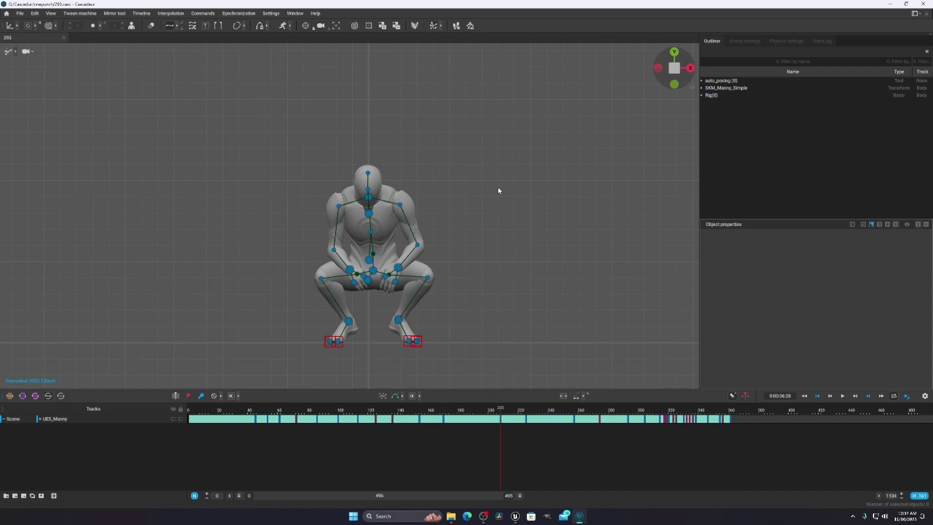
left_click(890, 4)
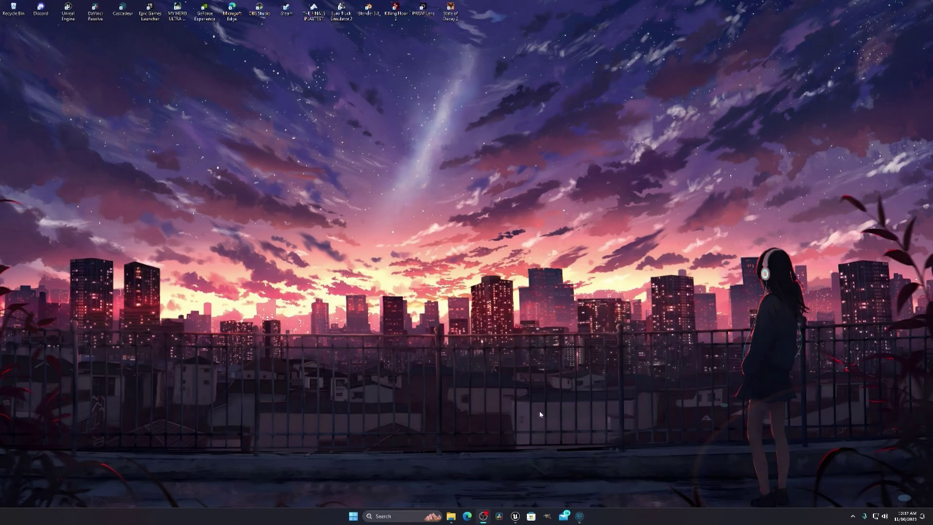
left_click(515, 516)
left_click_drag(403, 126, 528, 110, "alt")
scroll(529, 110, "down", 5)
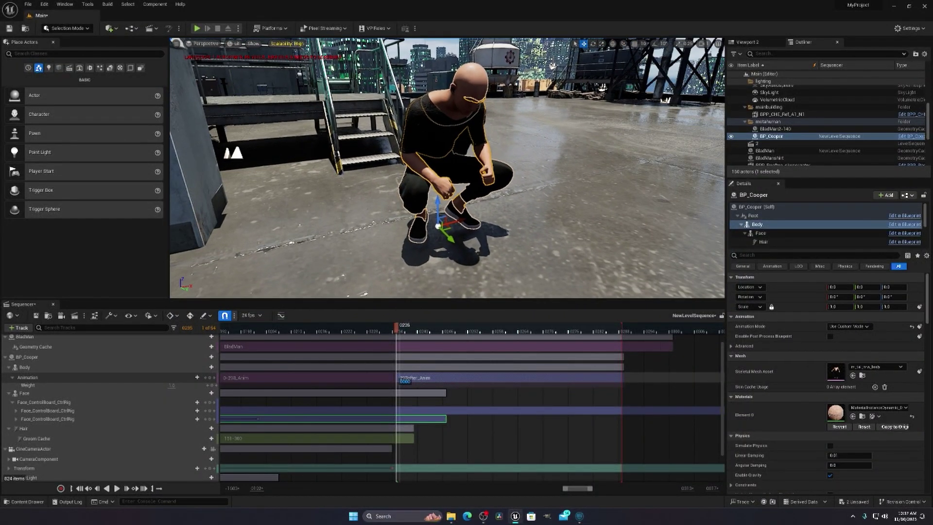
left_click(467, 135)
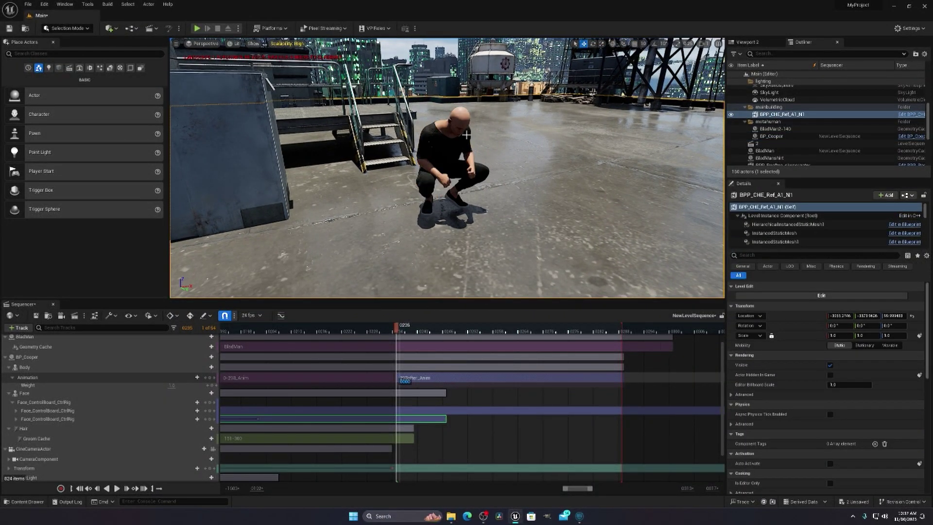
left_click(470, 126)
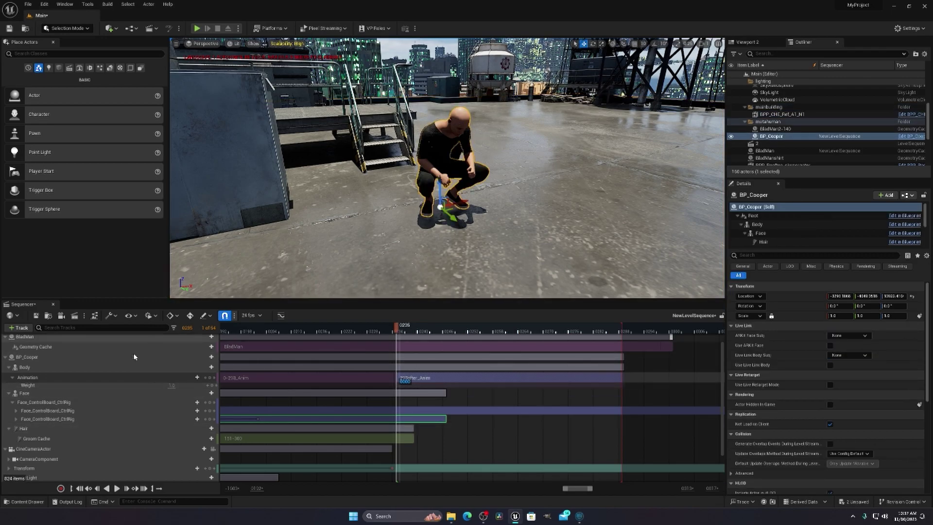
left_click(156, 30)
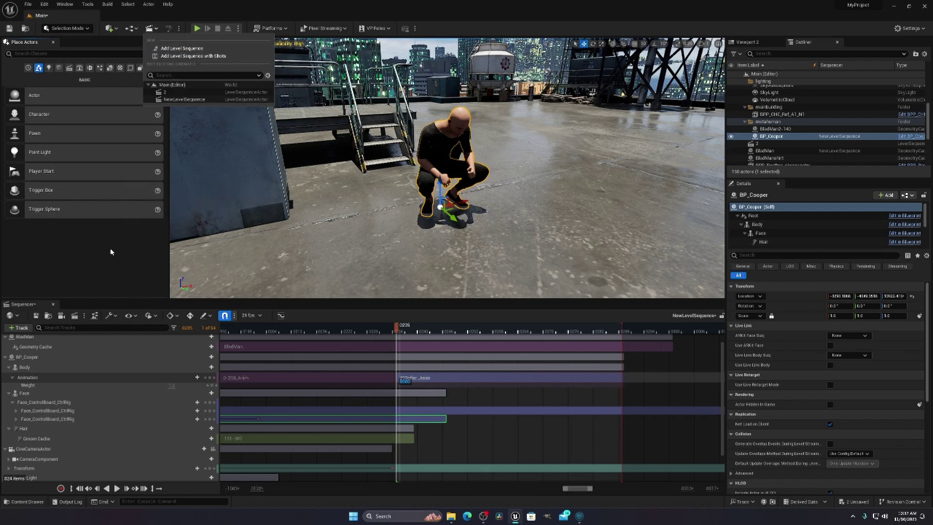
left_click(182, 48)
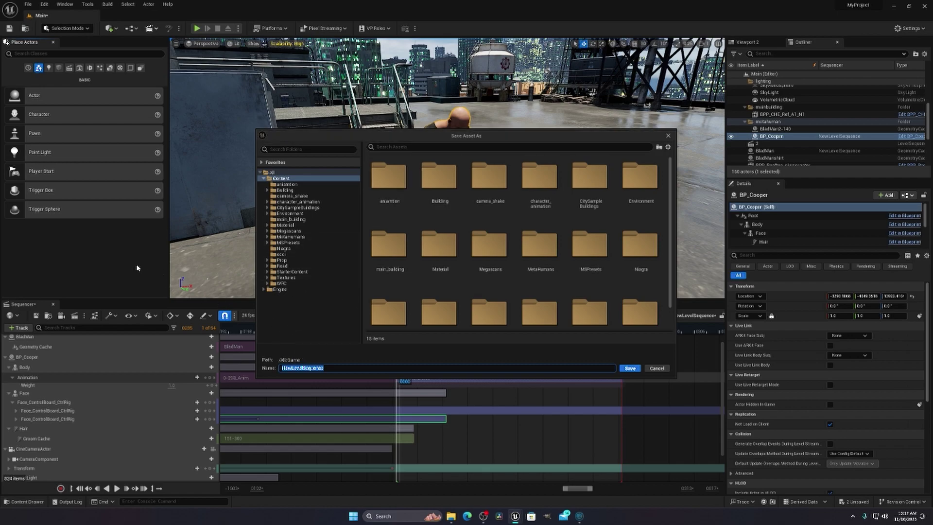
type("235After_Anim")
key("Return")
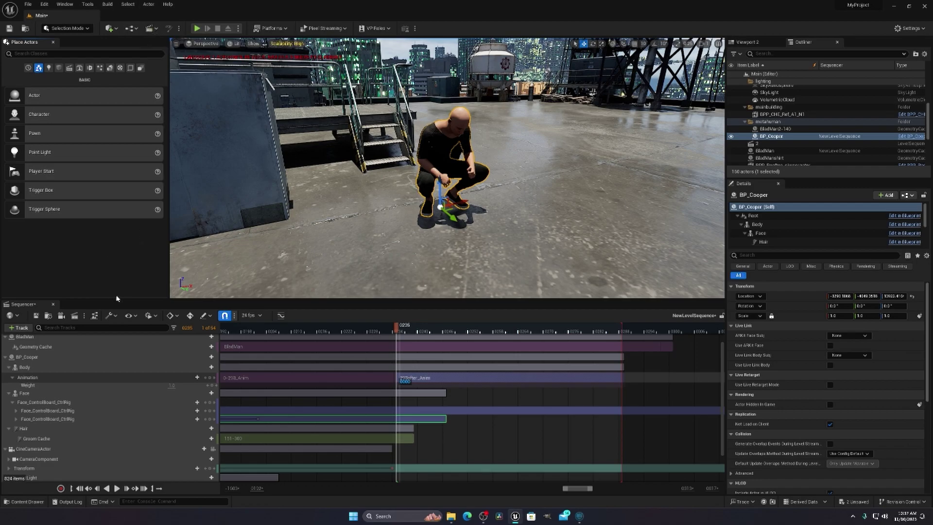
Open the BP_Cooper blueprint for editing and select its Body component
scroll(54, 393, "up", 2)
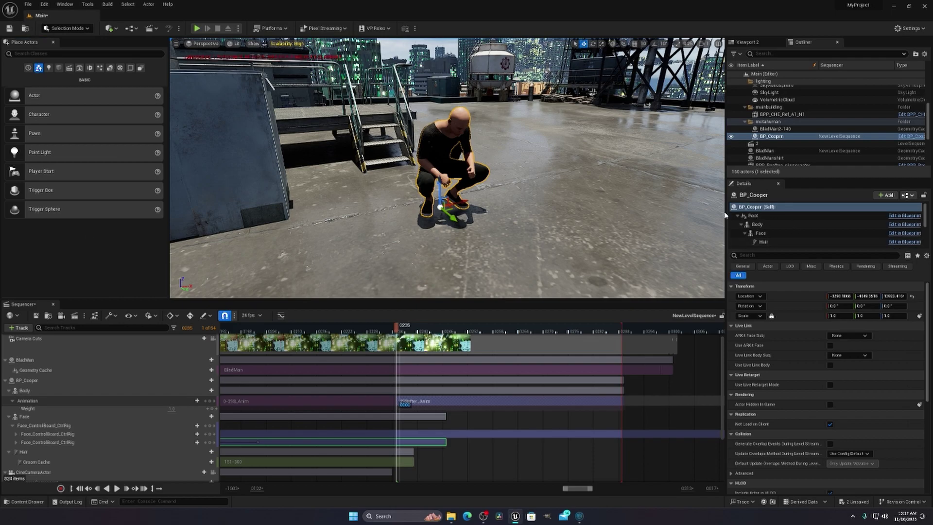
left_click(902, 221)
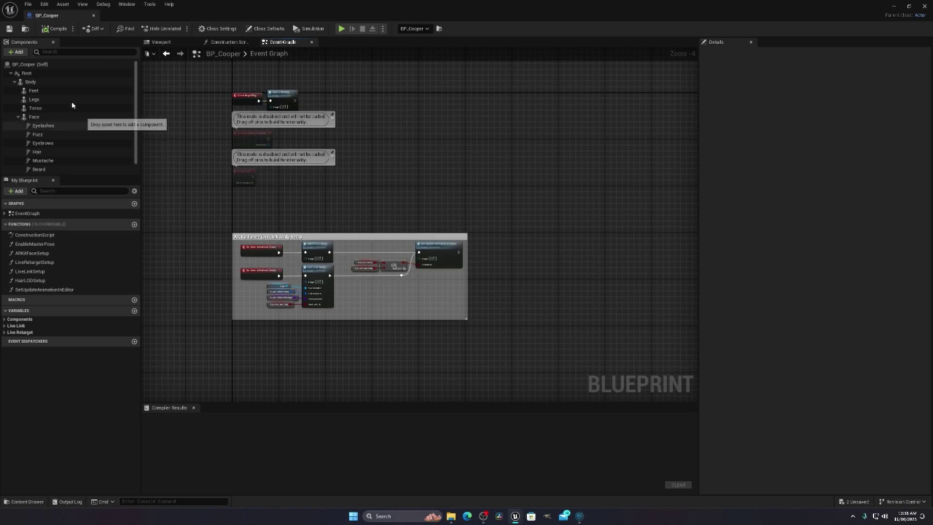
left_click(64, 82)
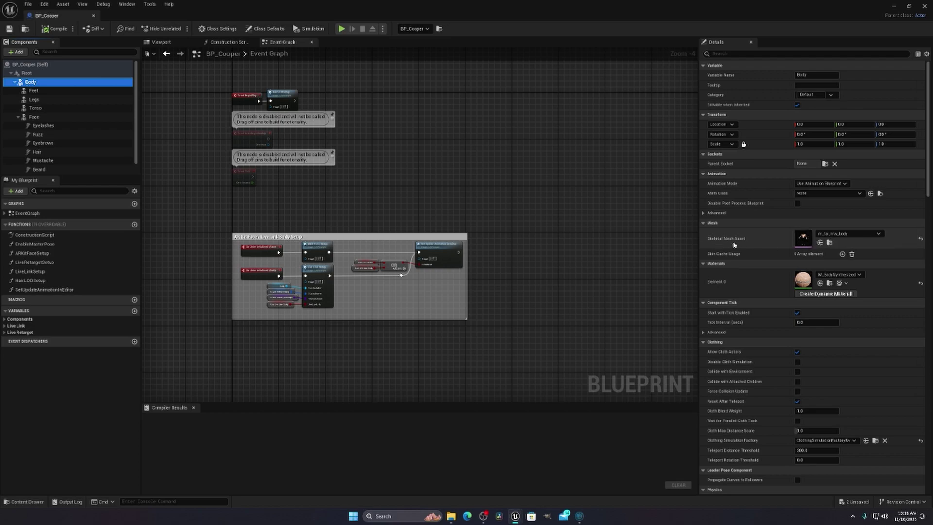
Locate the skeletal mesh asset assigned to the Body component and open it in its own editor
left_click(819, 242)
double_click(188, 412)
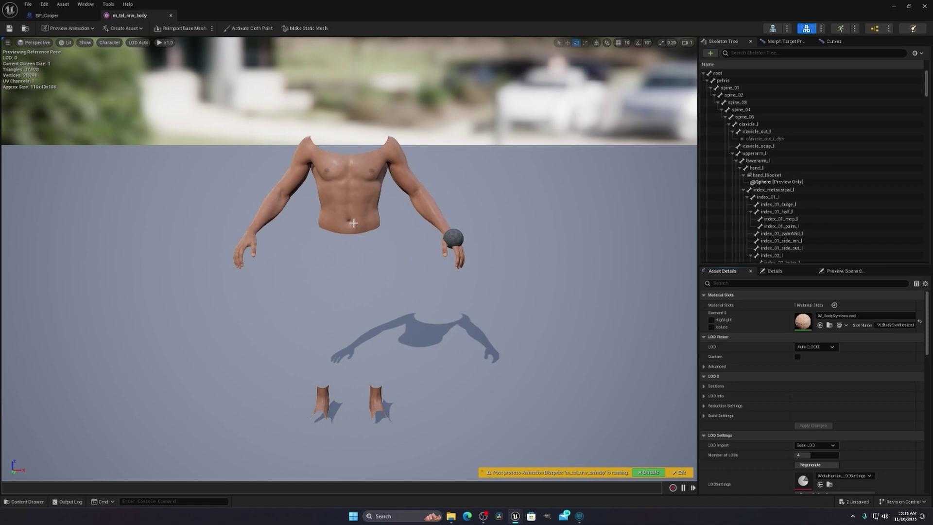
left_click(370, 194)
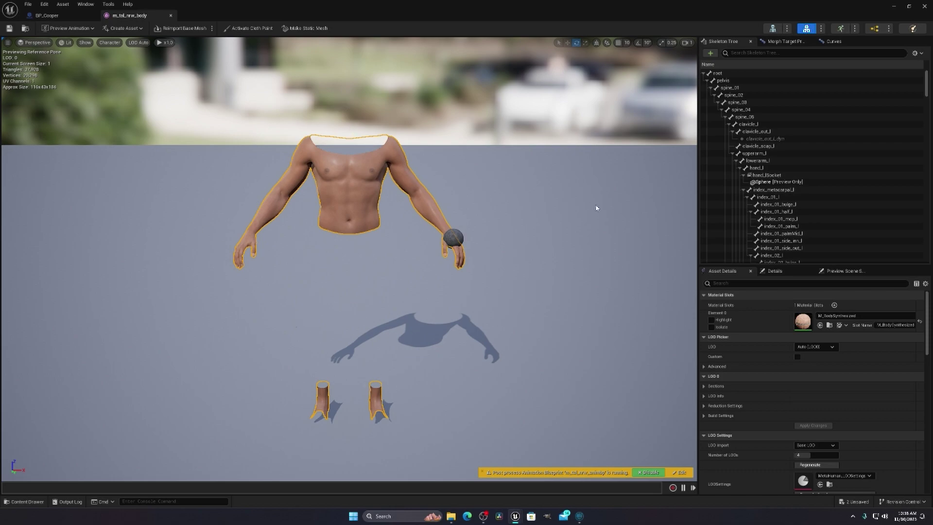
Review the body mesh's bone hierarchy and open its skeleton asset, metahuman_base_skel
scroll(805, 232, "down", 2)
scroll(806, 232, "down", 6)
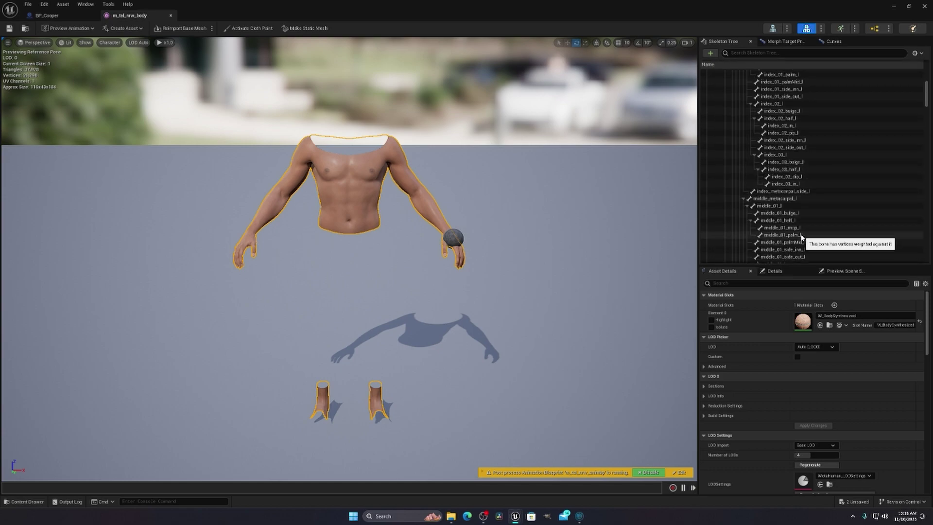
scroll(815, 197, "up", 3)
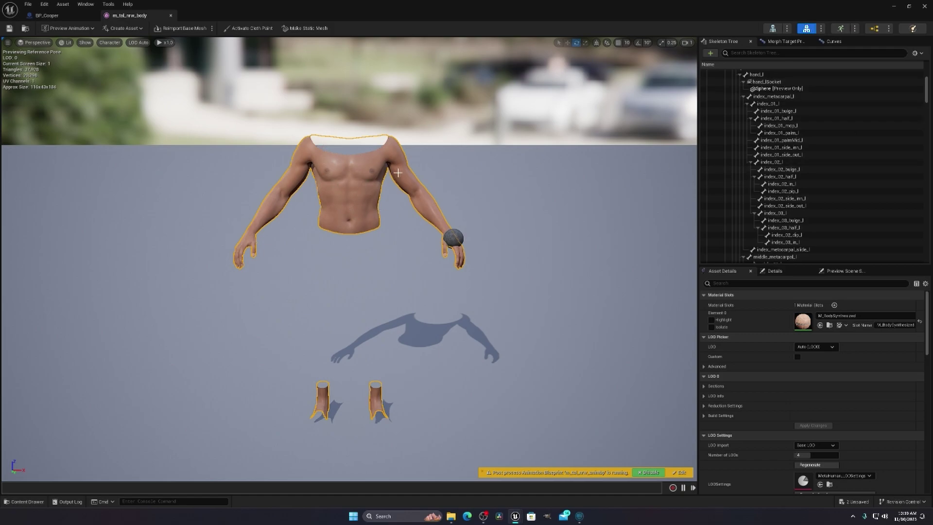
left_click(772, 28)
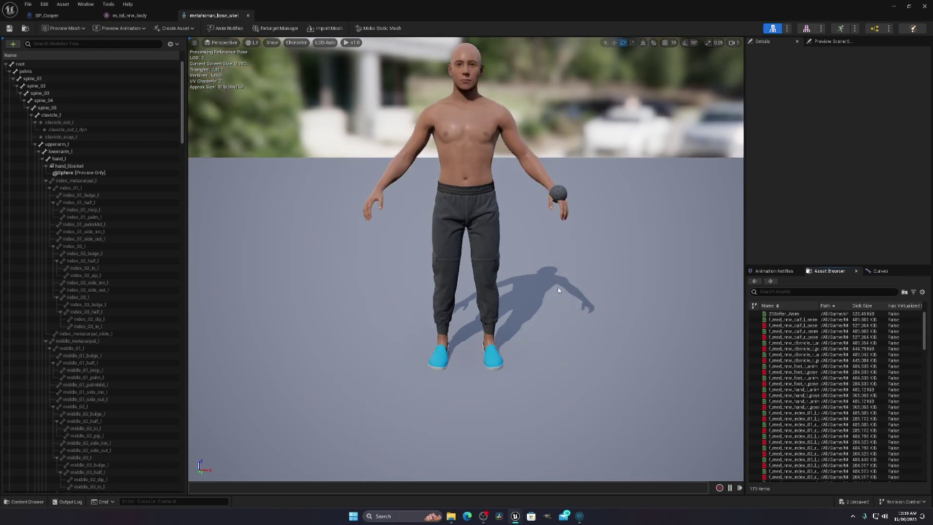
Show the Asset Details of metahuman_base_skel, including its Compatible Skeletons list
scroll(559, 207, "down", 1)
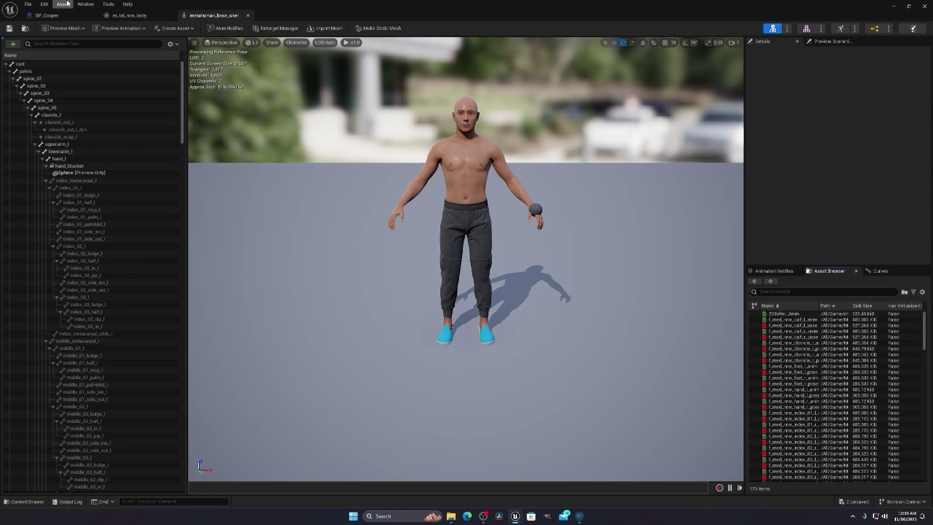
left_click(86, 3)
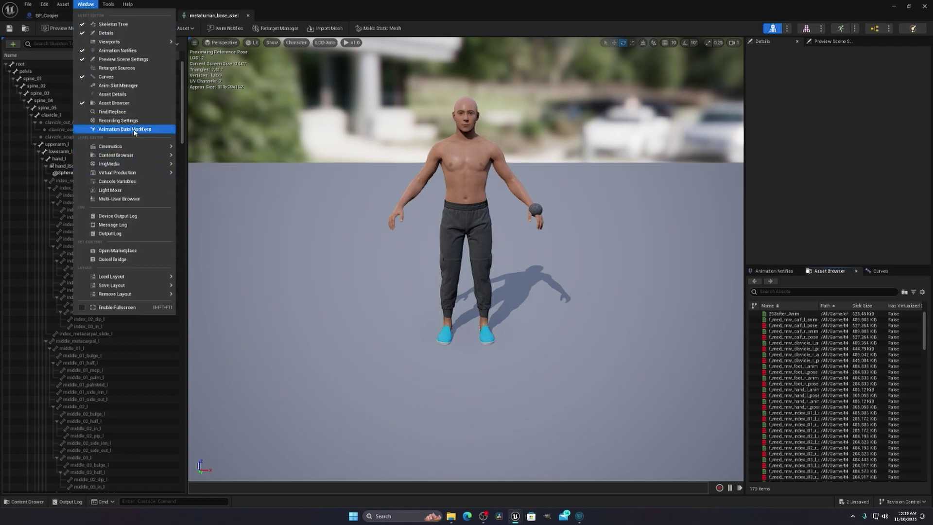
left_click(113, 102)
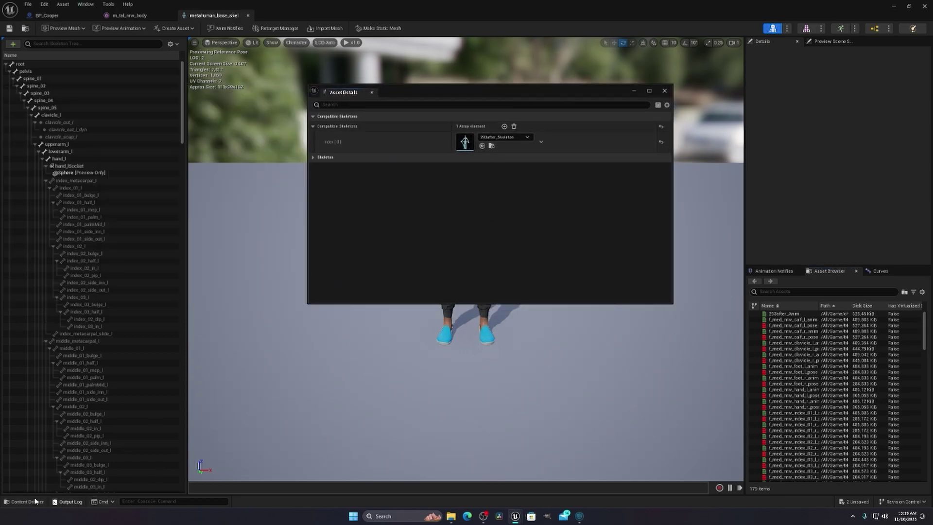
Browse the project content to character_animation/aniamtion and show the 293after assets in its after folder
key("ctrl+space")
scroll(67, 389, "up", 2)
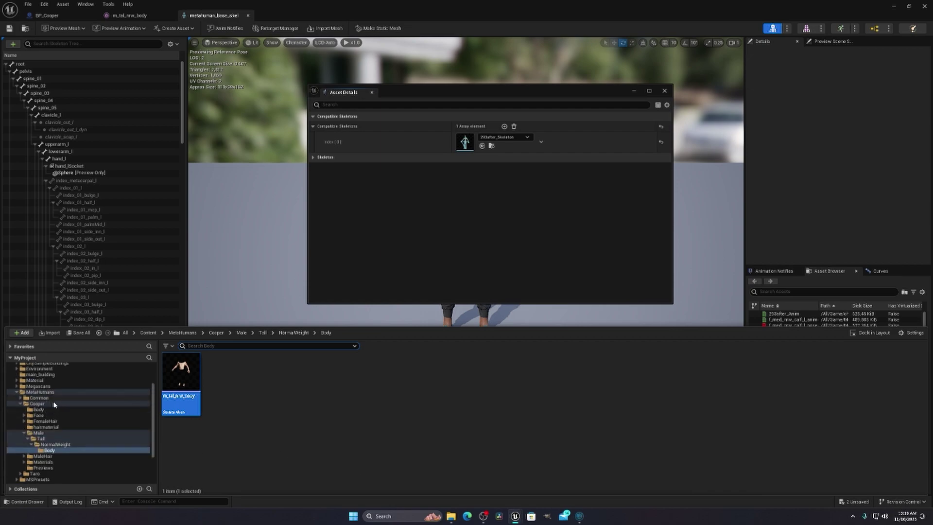
left_click(56, 384)
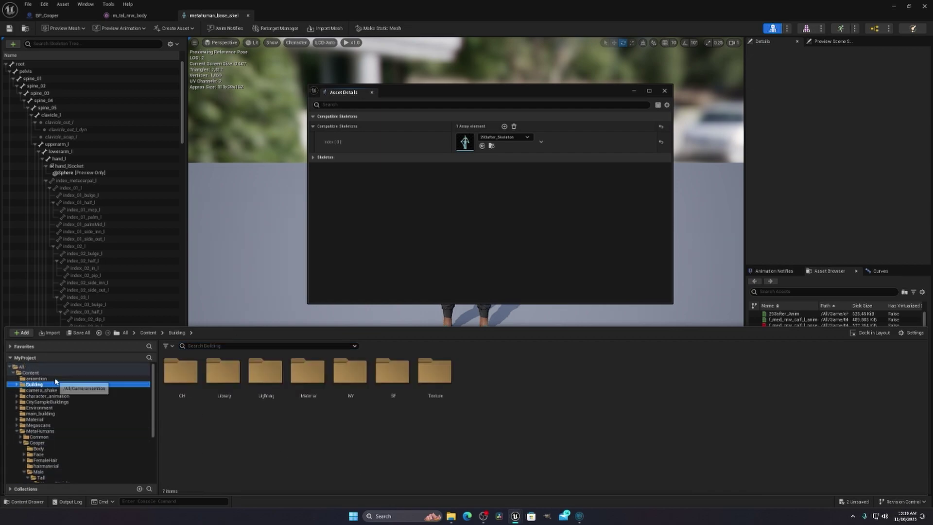
left_click(55, 396)
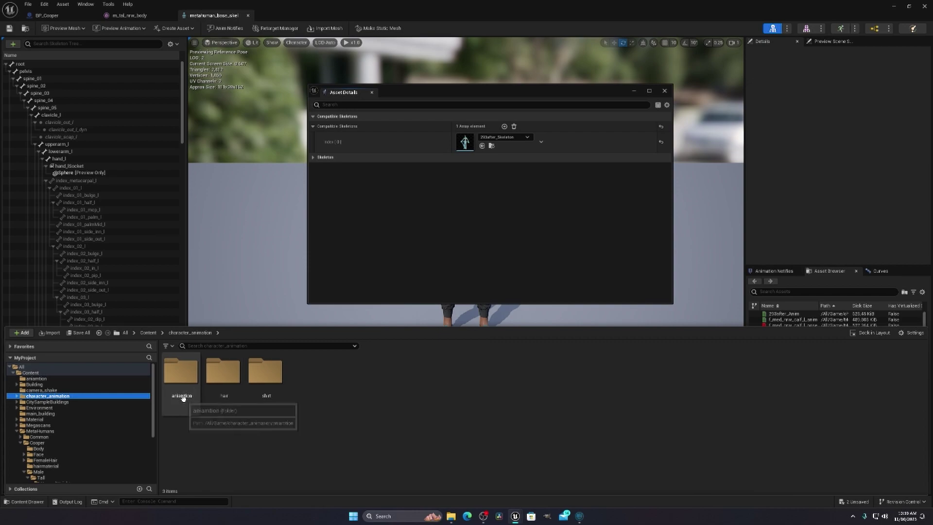
double_click(181, 377)
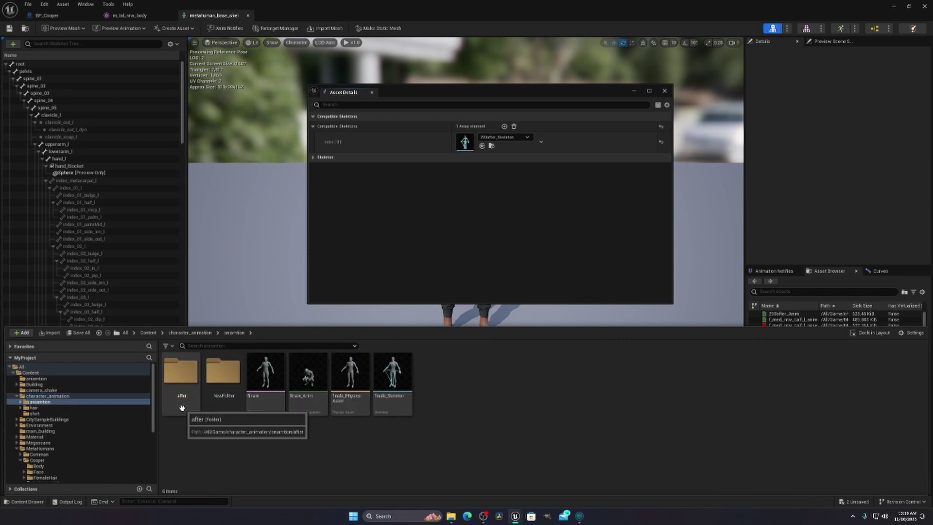
double_click(219, 386)
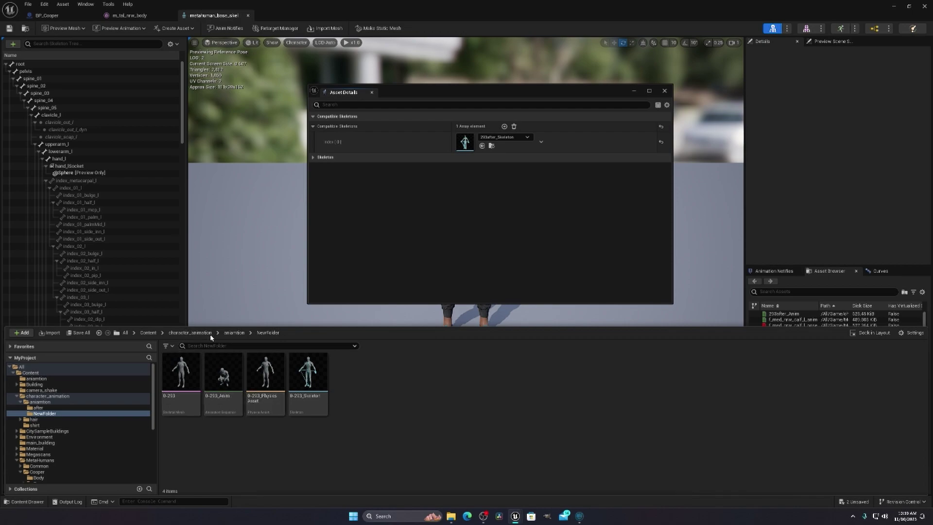
left_click(189, 332)
left_click(181, 395)
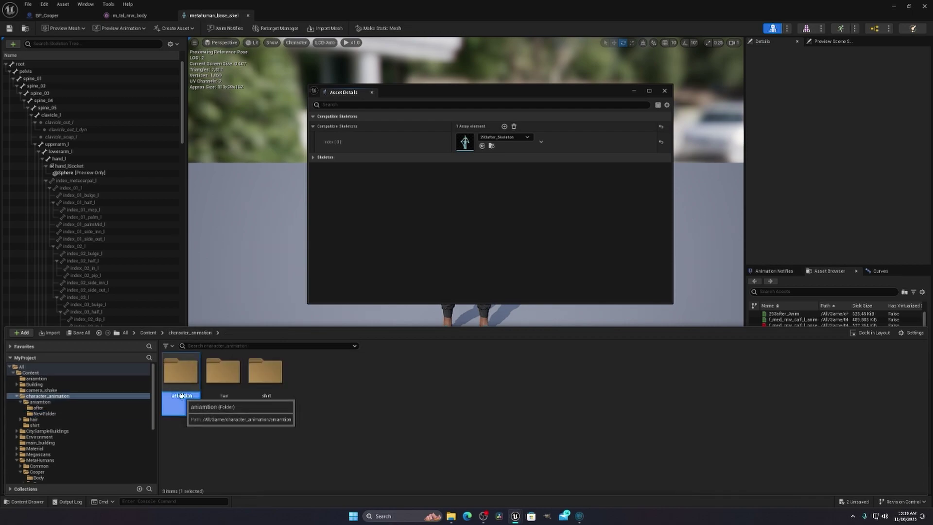
double_click(182, 395)
double_click(177, 394)
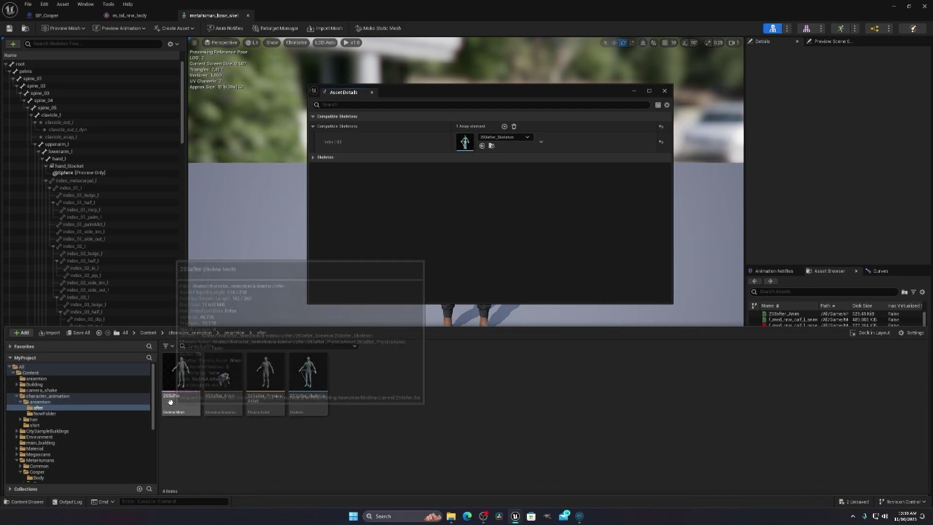
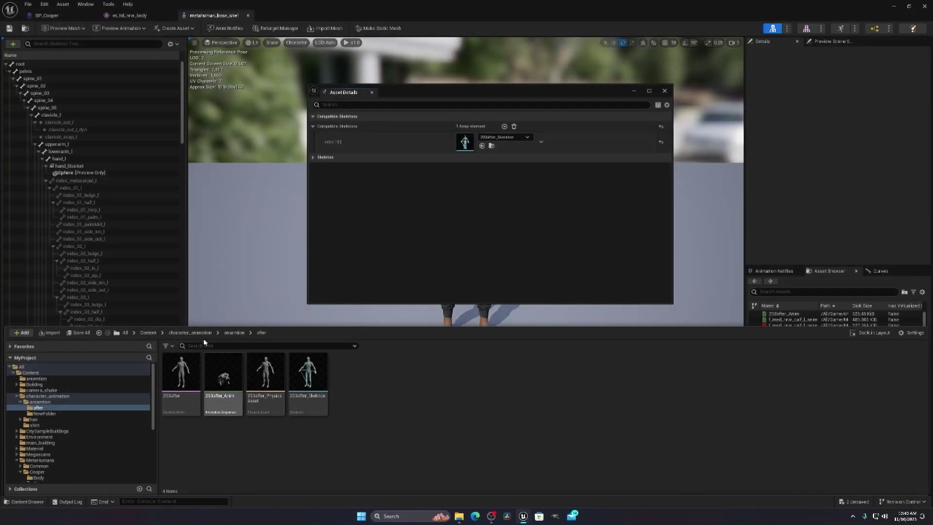
Return to the aniamtion content folder and, in File Explorer, open the Animation/BladMan/unreal folder on drive F containing the FBX exports
left_click(190, 332)
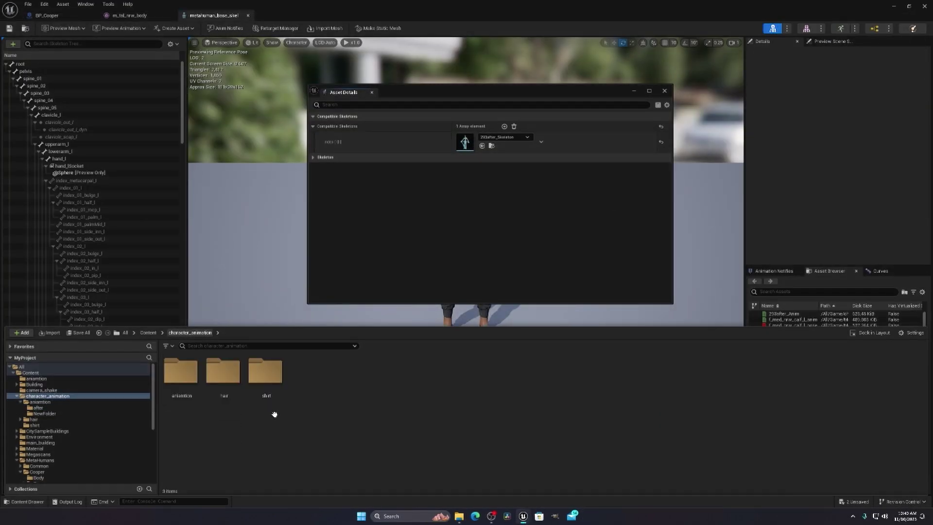
double_click(189, 395)
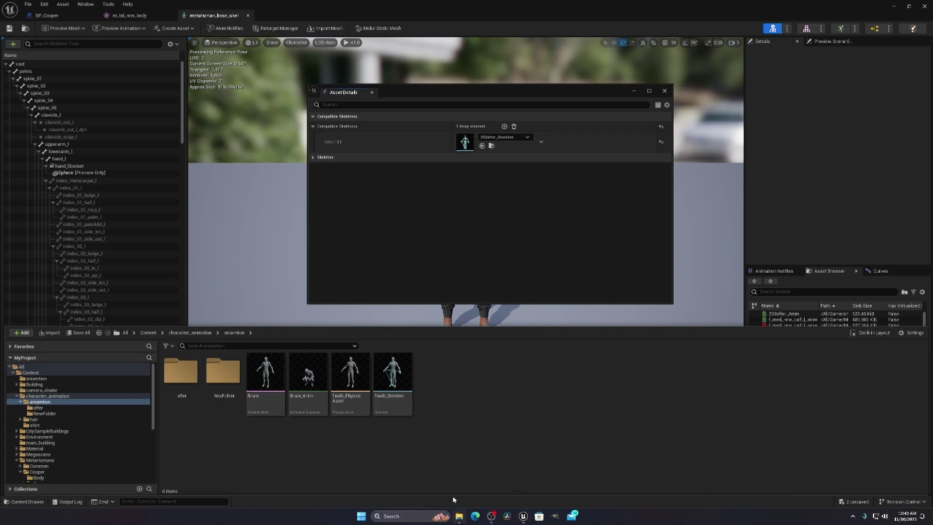
left_click(458, 515)
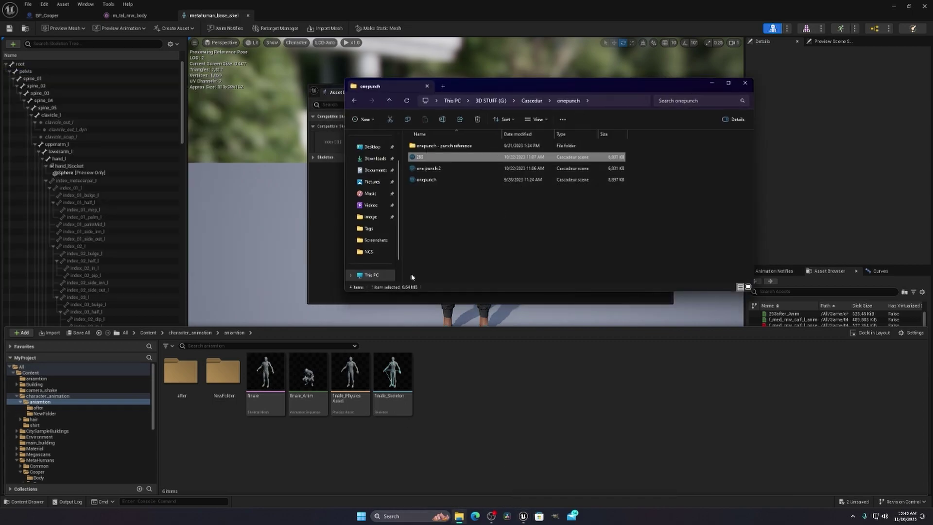
left_click(371, 274)
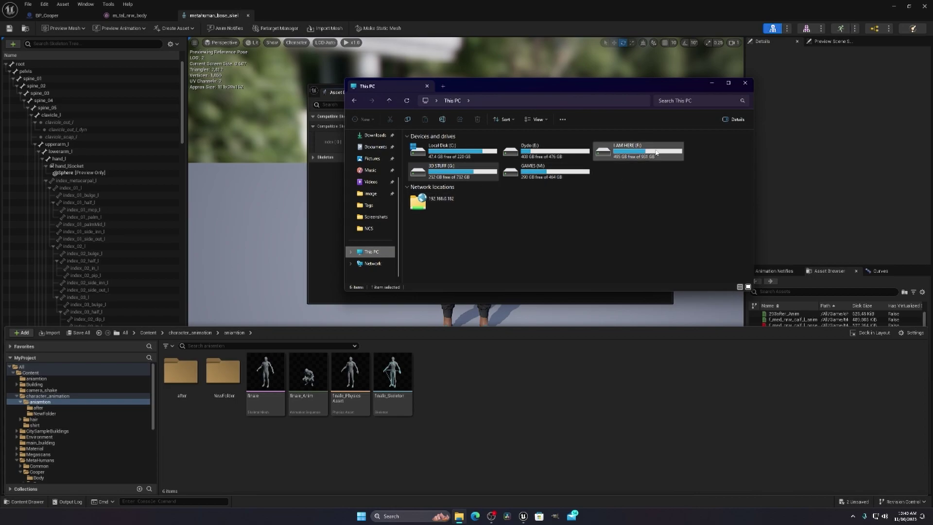
double_click(644, 152)
left_click(449, 180)
double_click(449, 180)
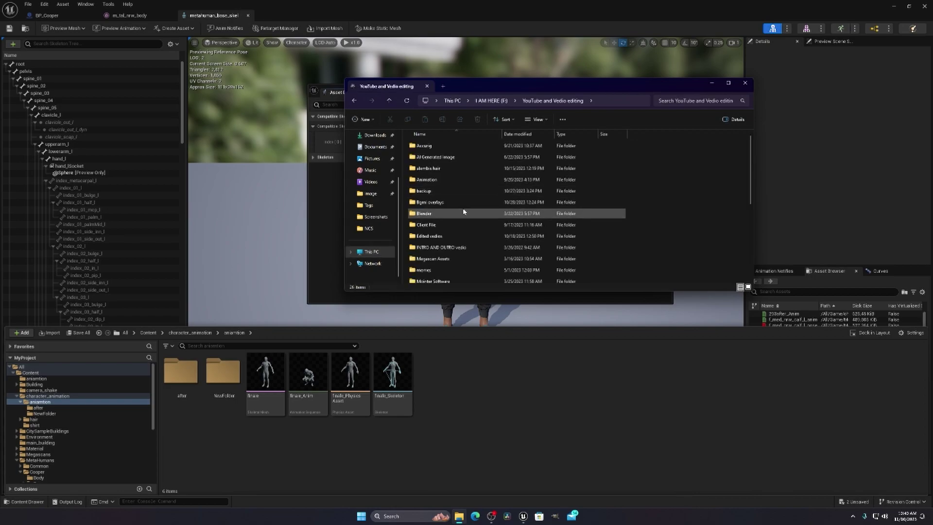
double_click(441, 181)
double_click(444, 147)
double_click(432, 191)
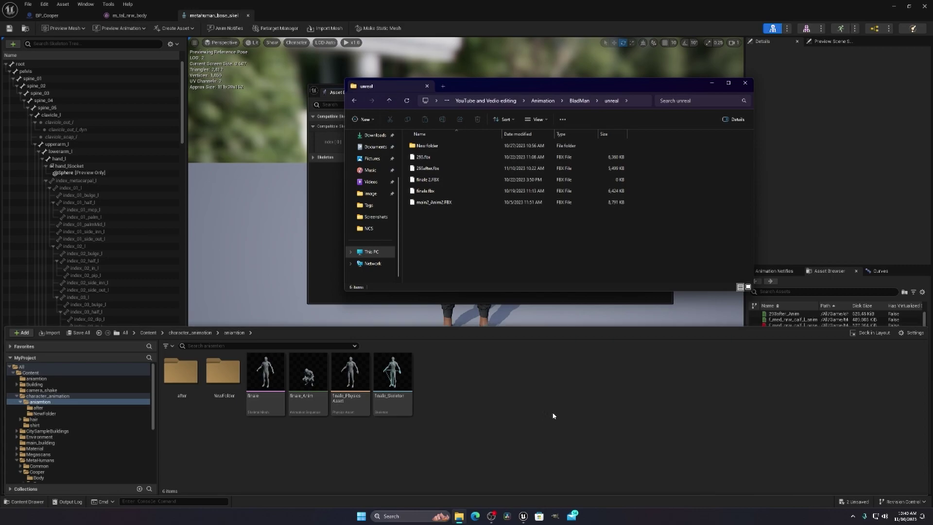
Try to import 293.fbx from the unreal folder into the aniamtion content folder
left_click(442, 146)
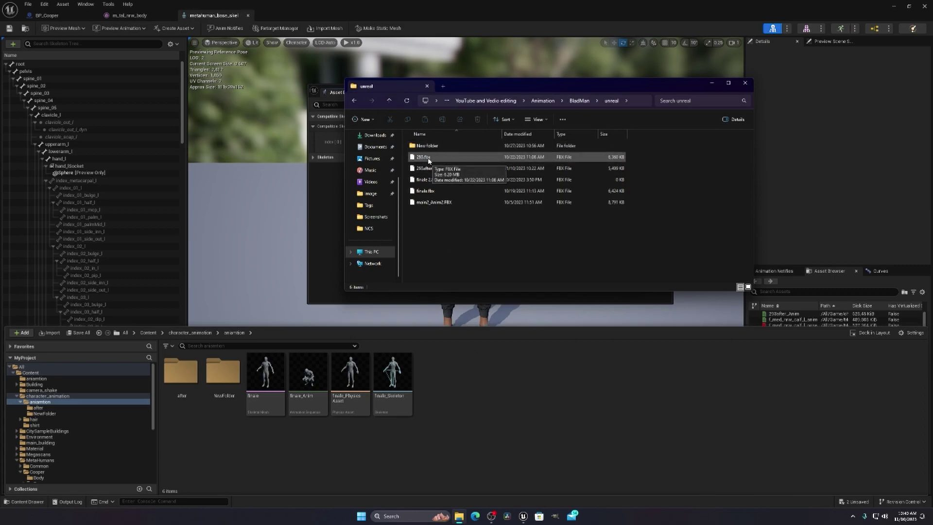
left_click_drag(421, 157, 444, 378)
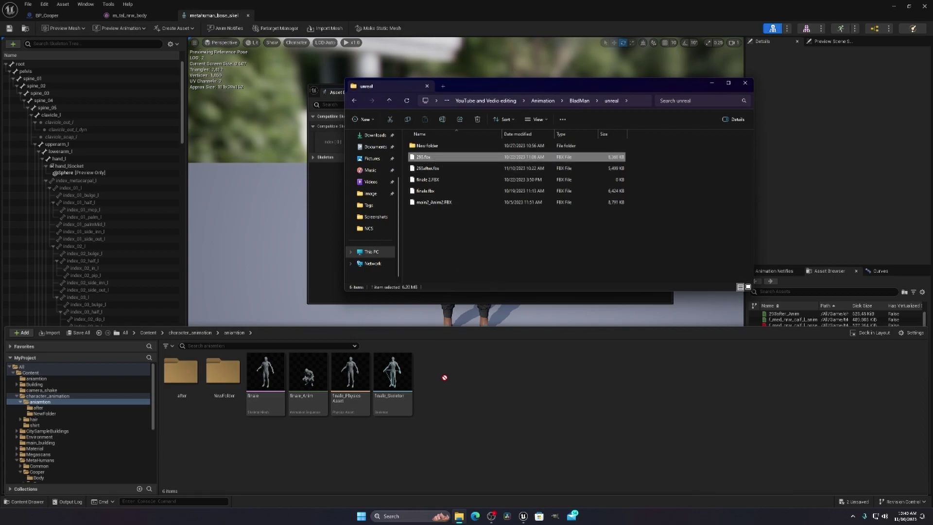
left_click(710, 84)
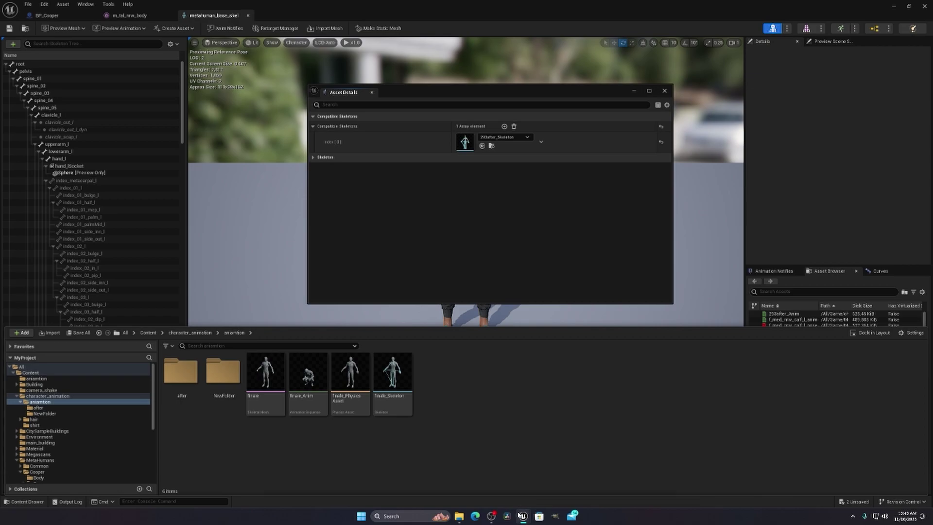
mouse_move(520, 514)
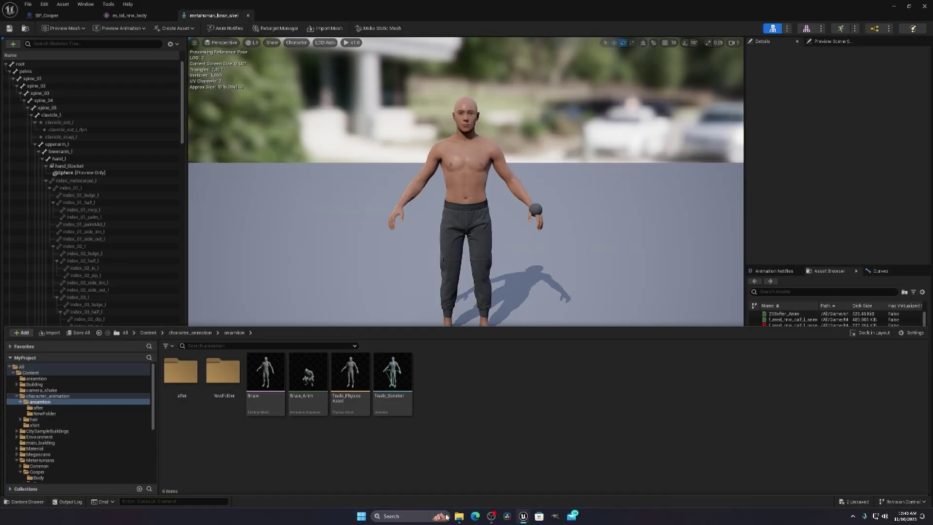
left_click(458, 516)
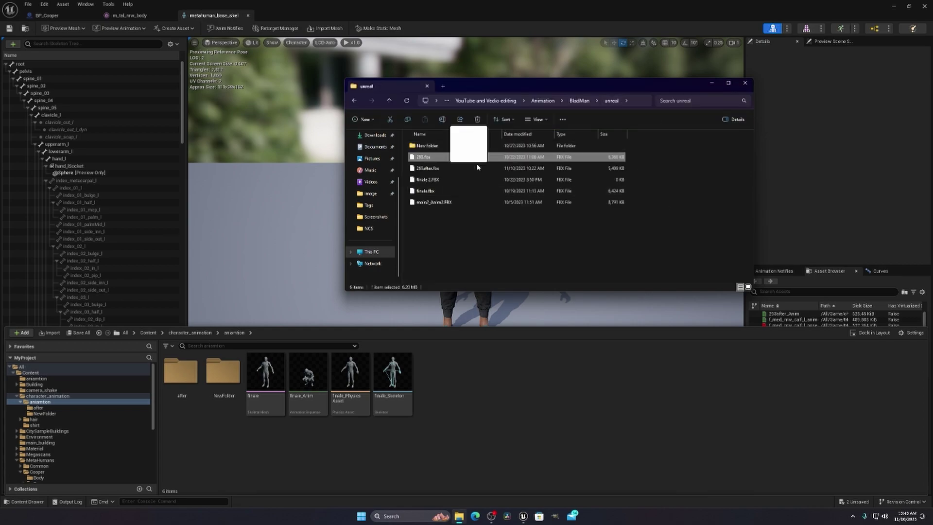
left_click_drag(697, 86, 859, 66)
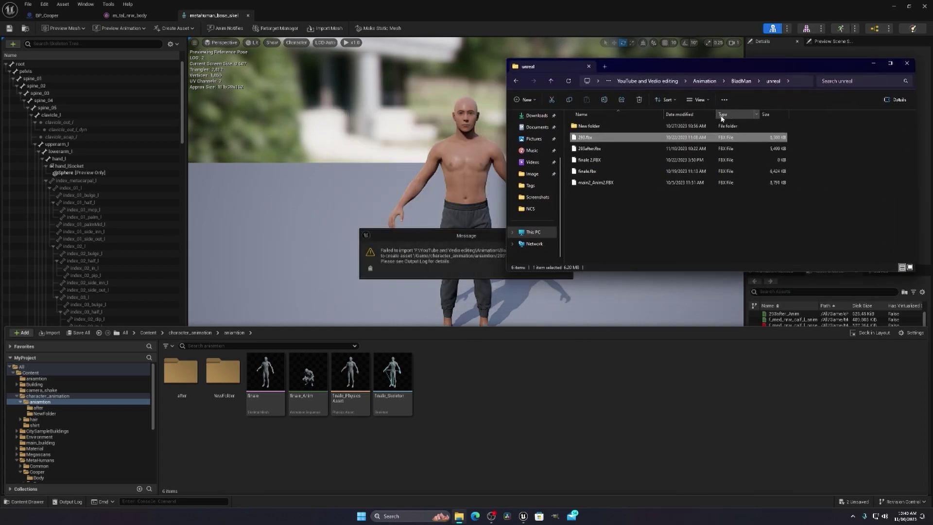
left_click(606, 149)
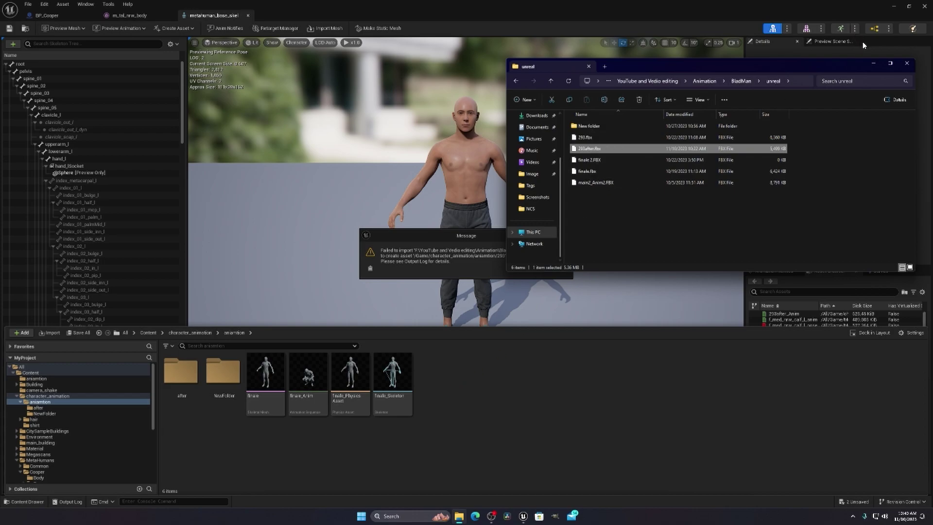
left_click(873, 65)
left_click(564, 236)
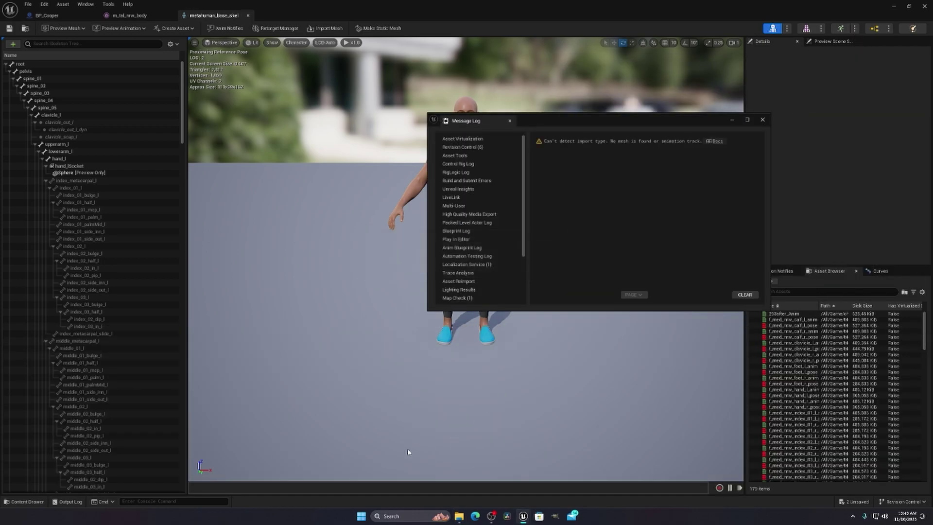
Start importing 293after.fbx into the aniamtion content folder so its FBX Import Options open
left_click(28, 501)
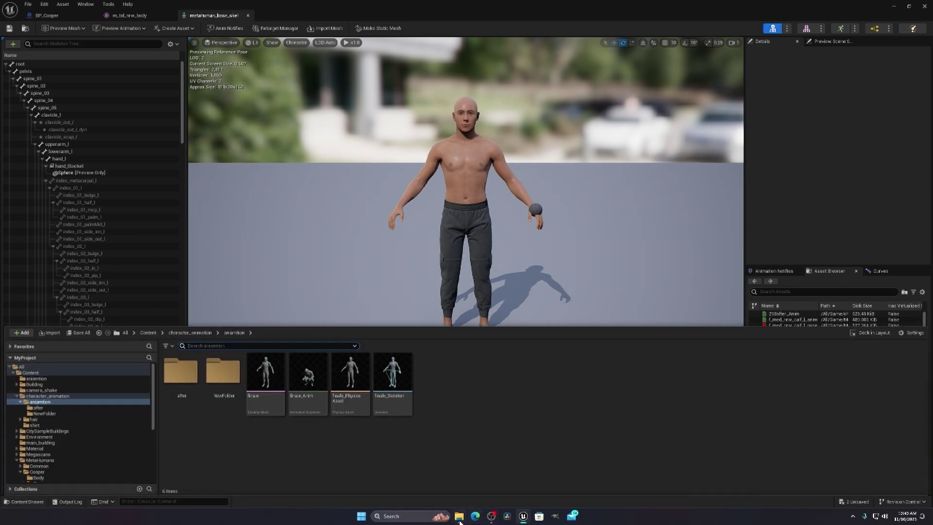
left_click(459, 518)
left_click_drag(613, 153, 504, 386)
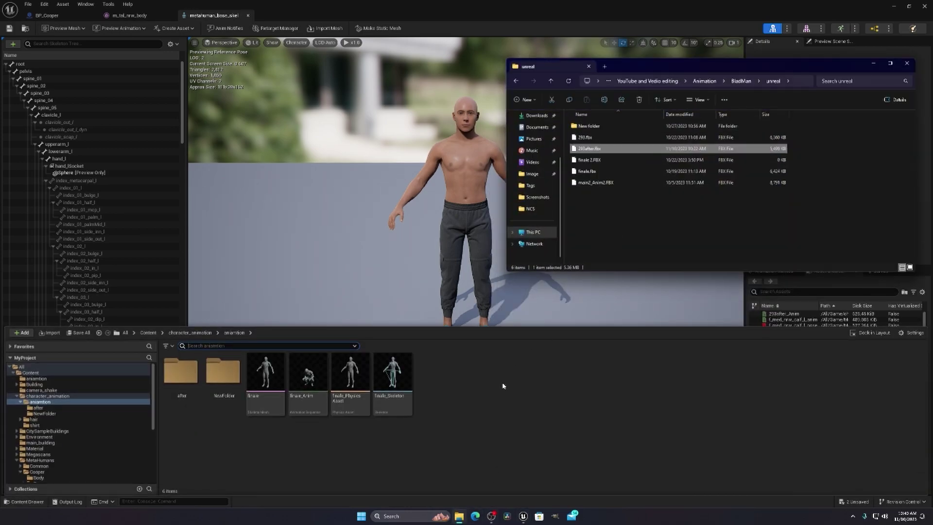
left_click(873, 64)
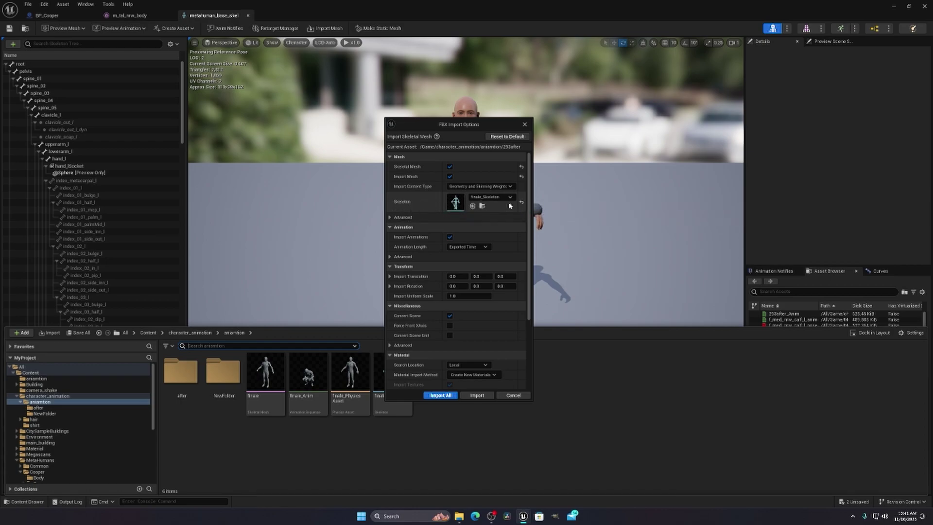
Clear the assigned Skeleton in the FBX Import Options to None, and cancel the import
left_click(521, 202)
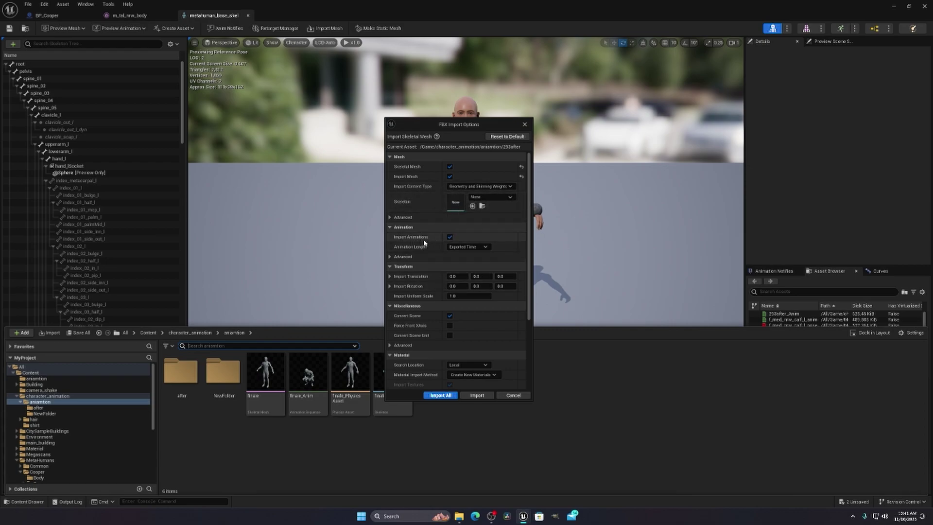
scroll(481, 291, "down", 1)
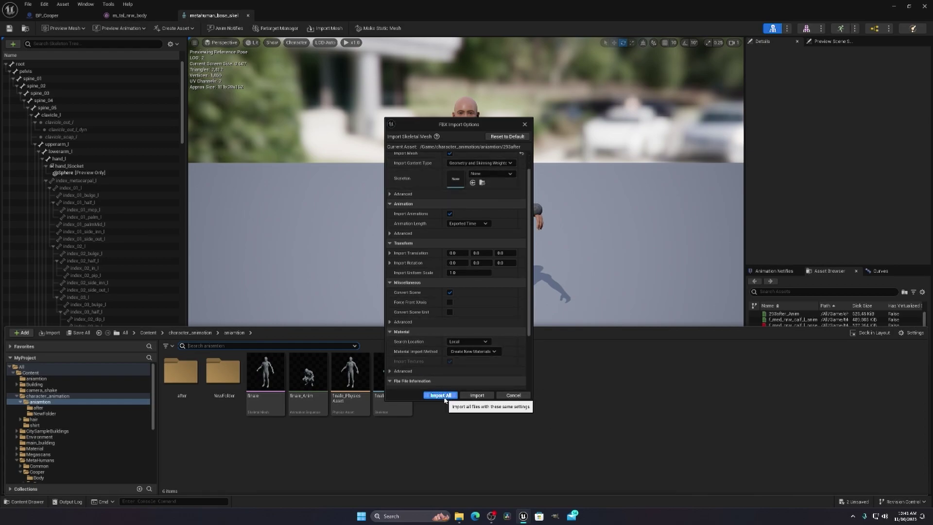
left_click(525, 125)
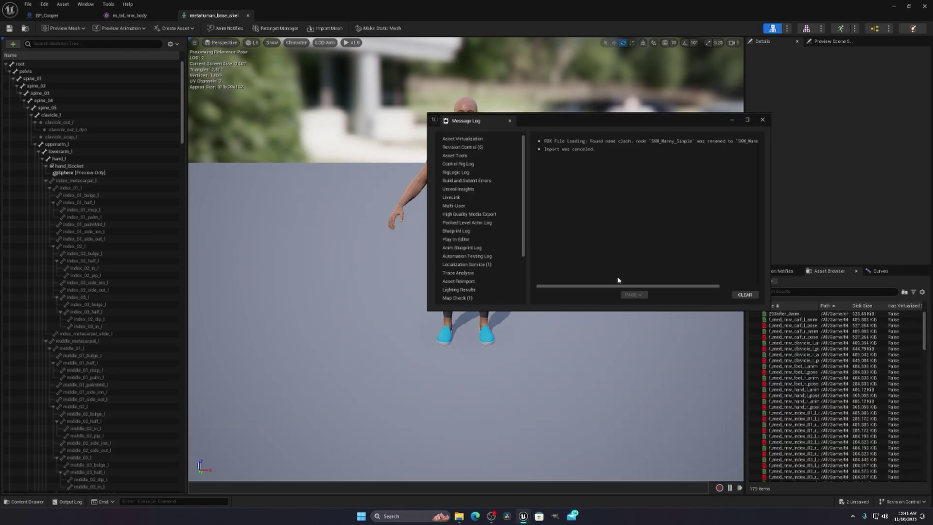
left_click(763, 119)
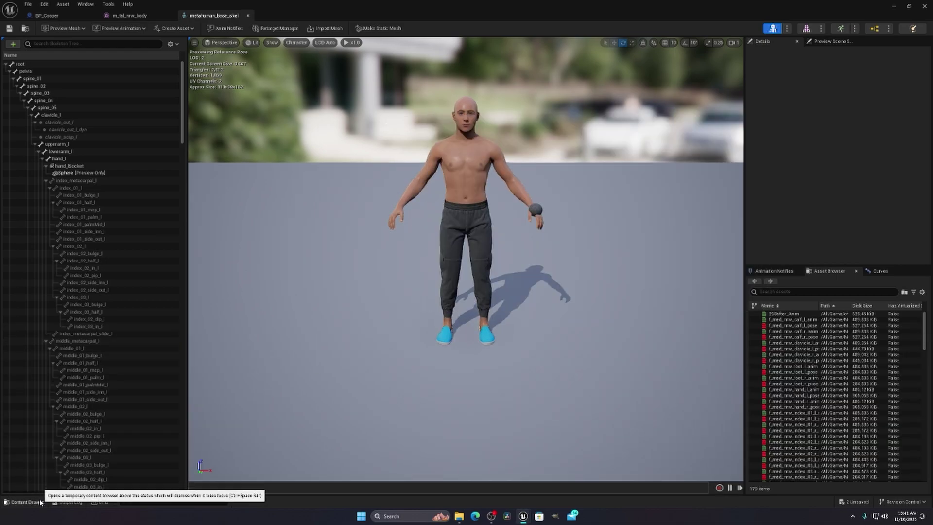
Look at the skeletal mesh, animation and skeleton assets in the aniamtion folder's NewFolder
left_click(24, 501)
left_click(261, 385)
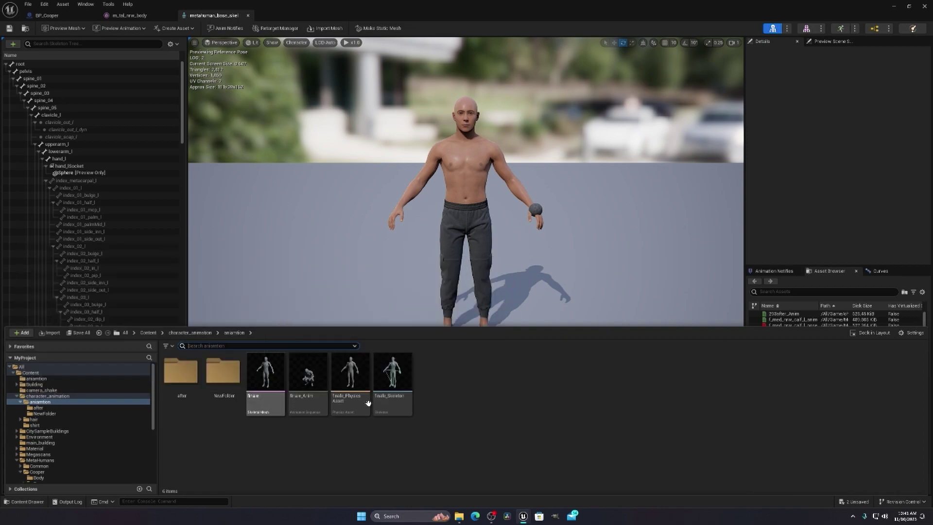
double_click(223, 372)
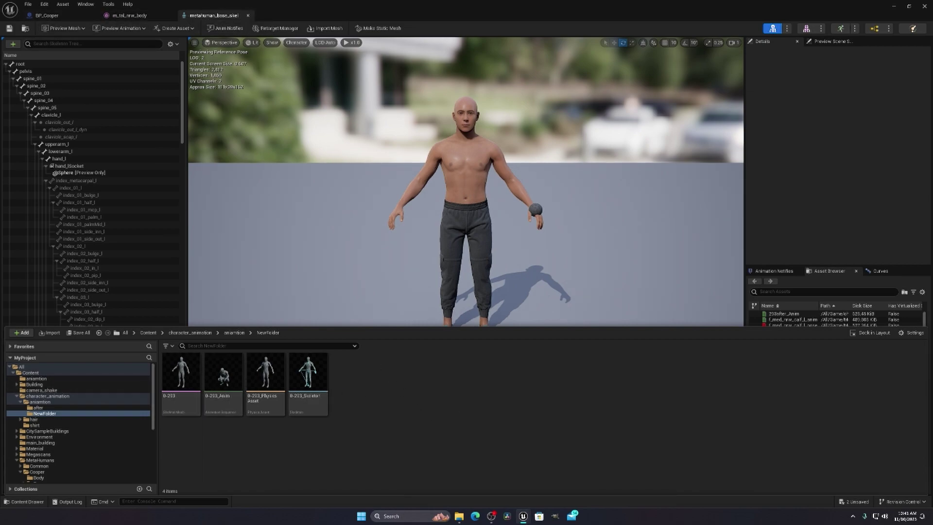
left_click(461, 175)
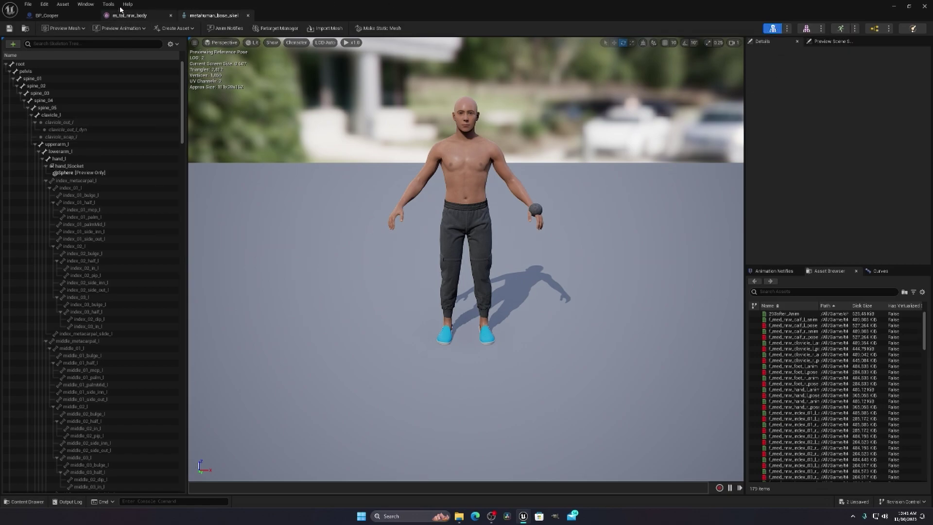
Assign 293after_Skeleton as the compatible skeleton in metahuman_base_skel's asset details, save the asset and return to the level
left_click(82, 5)
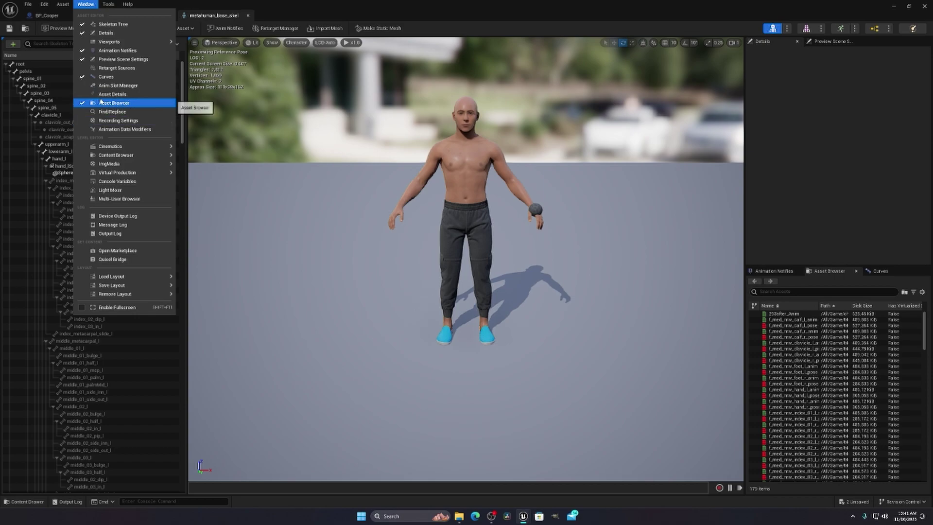
left_click(116, 97)
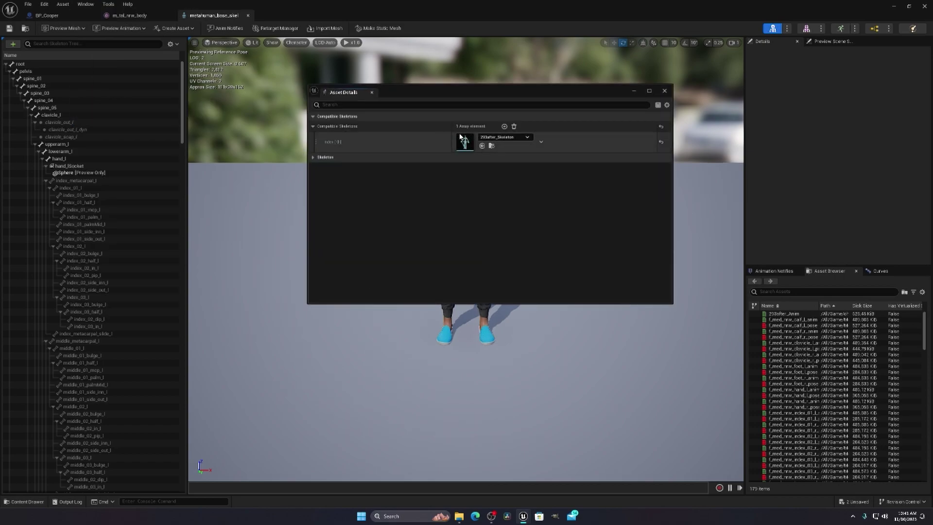
left_click(506, 138)
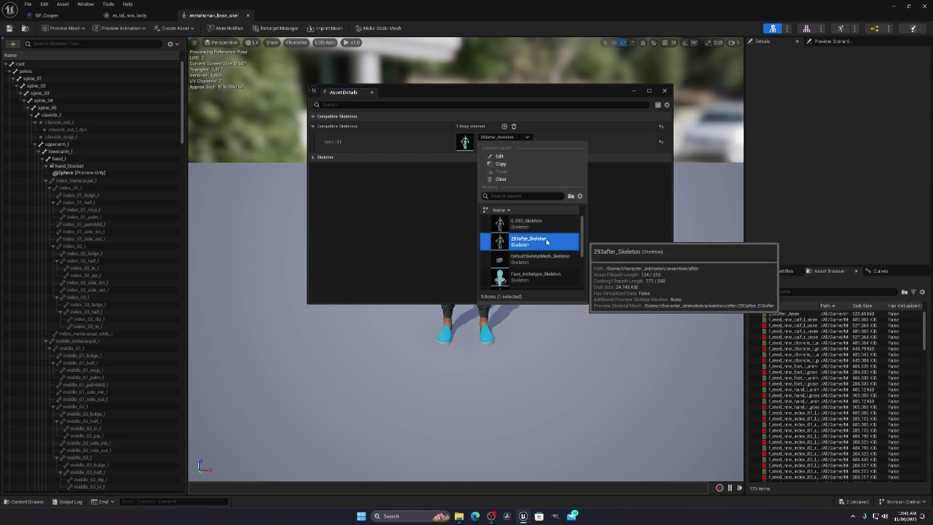
mouse_move(541, 244)
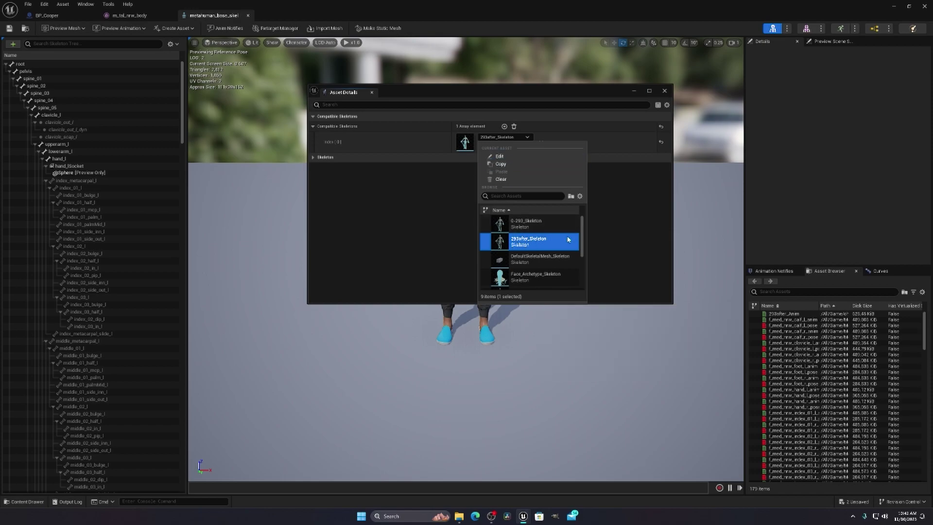
left_click(537, 242)
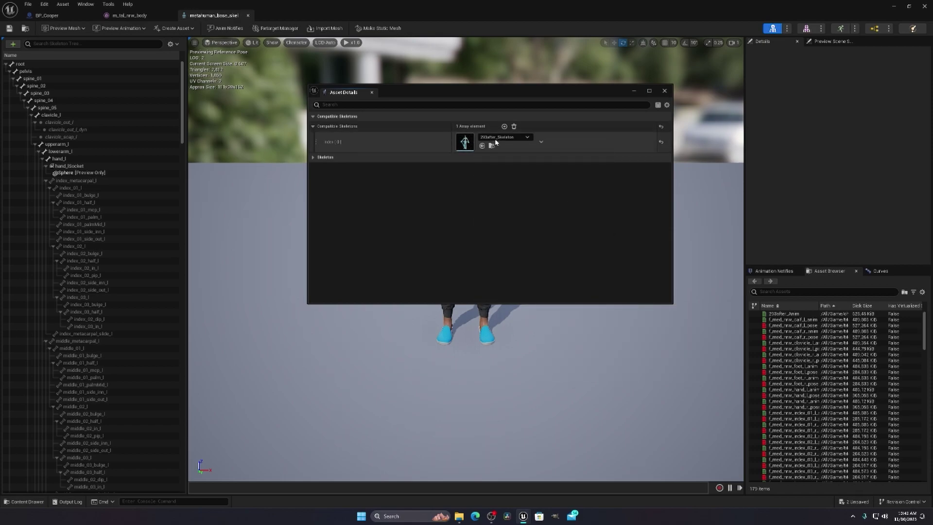
left_click(664, 92)
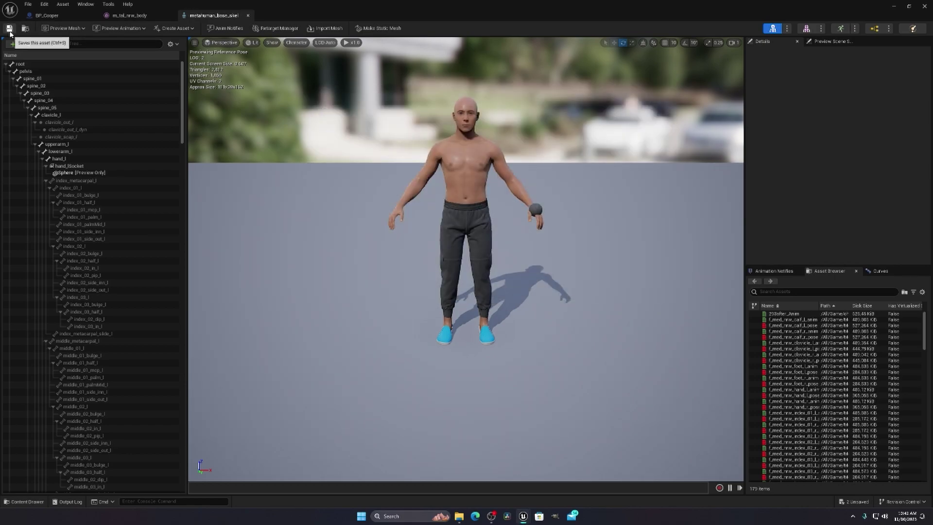
left_click(9, 29)
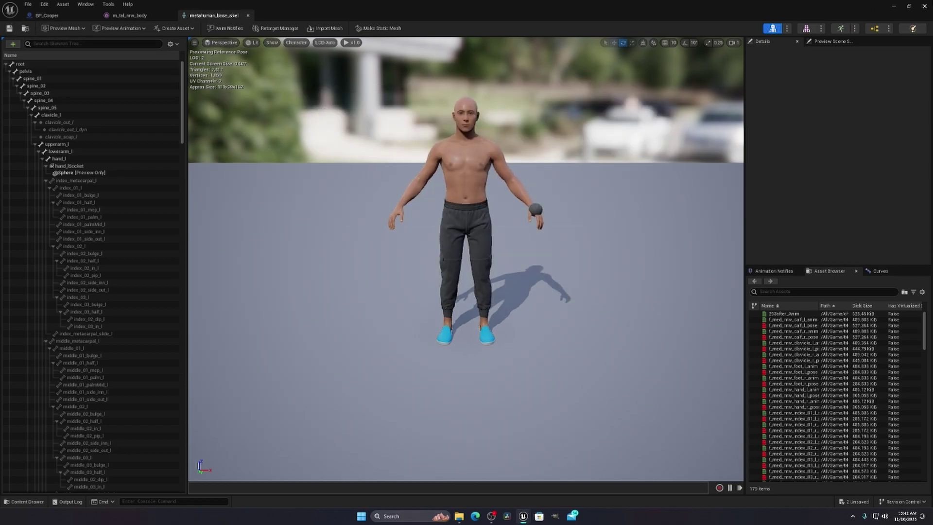
left_click(925, 7)
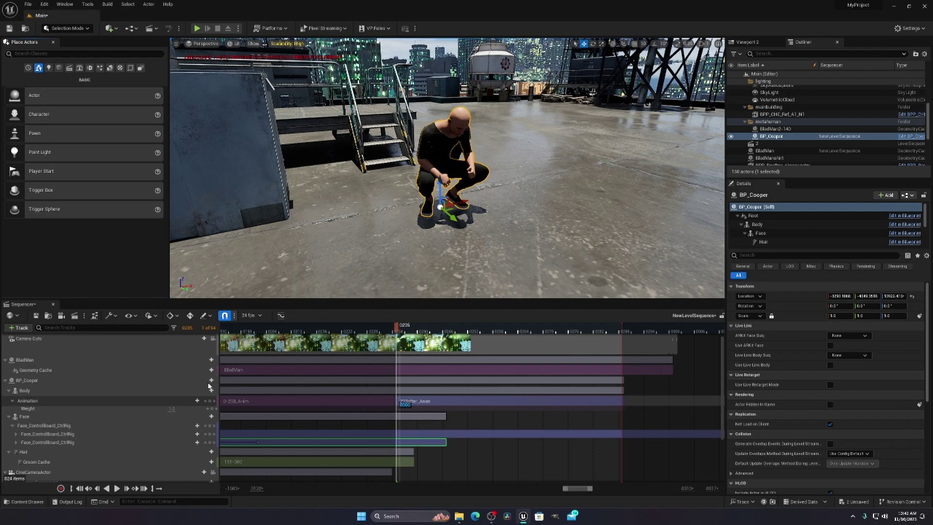
Add an animation track with 293after_Anim to BP_Cooper's Body in the level sequence, starting at frame 235
left_click(20, 383)
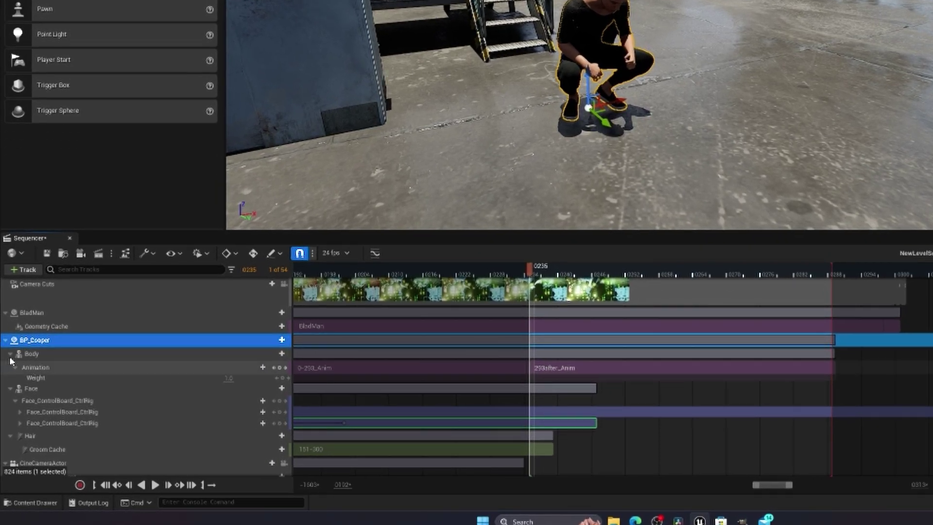
left_click(10, 354)
left_click(10, 355)
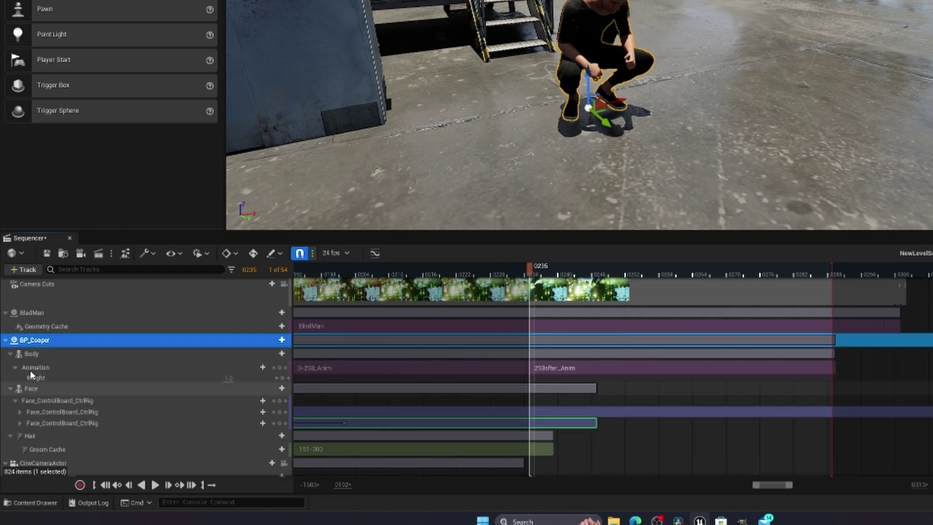
left_click(30, 371)
left_click(16, 368)
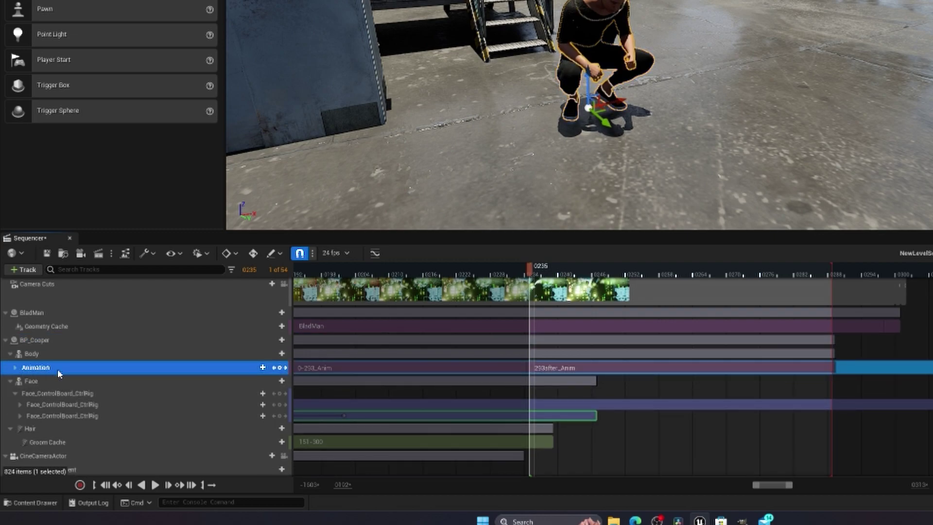
left_click(281, 355)
mouse_move(327, 0)
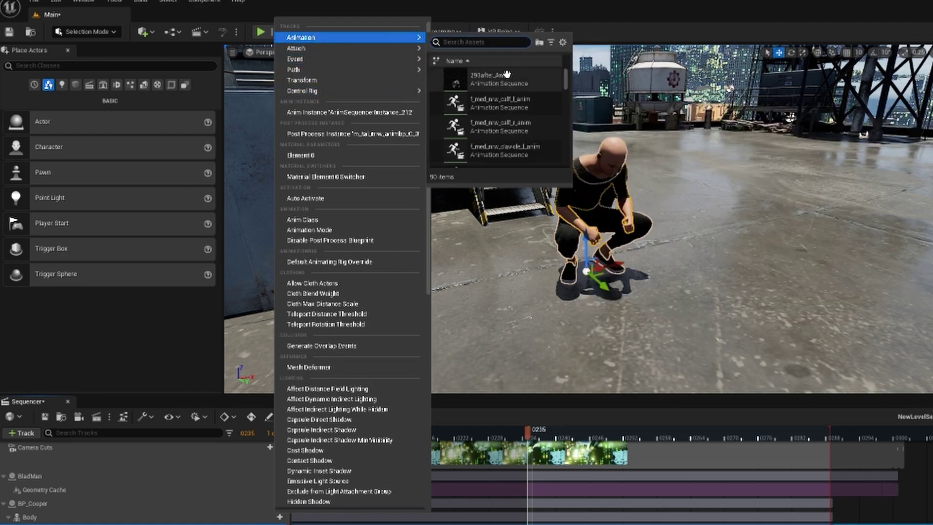
mouse_move(478, 79)
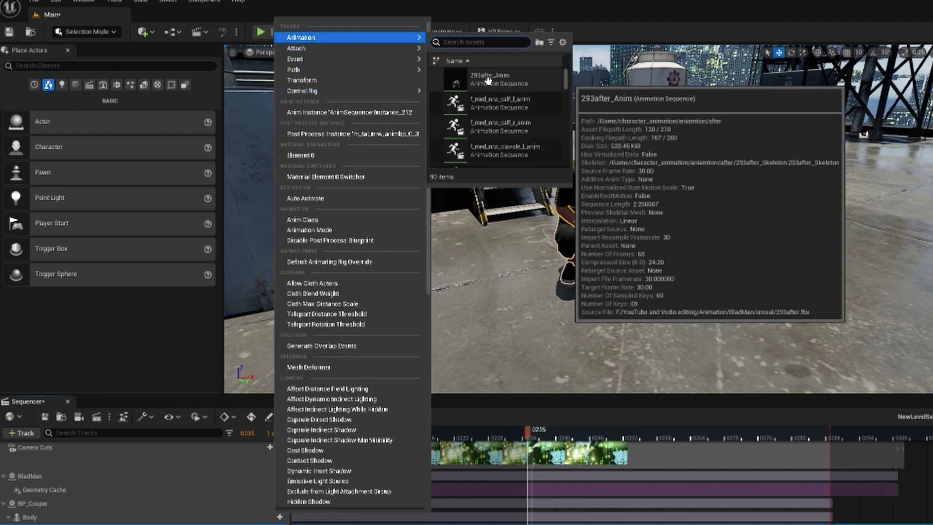
left_click(489, 79)
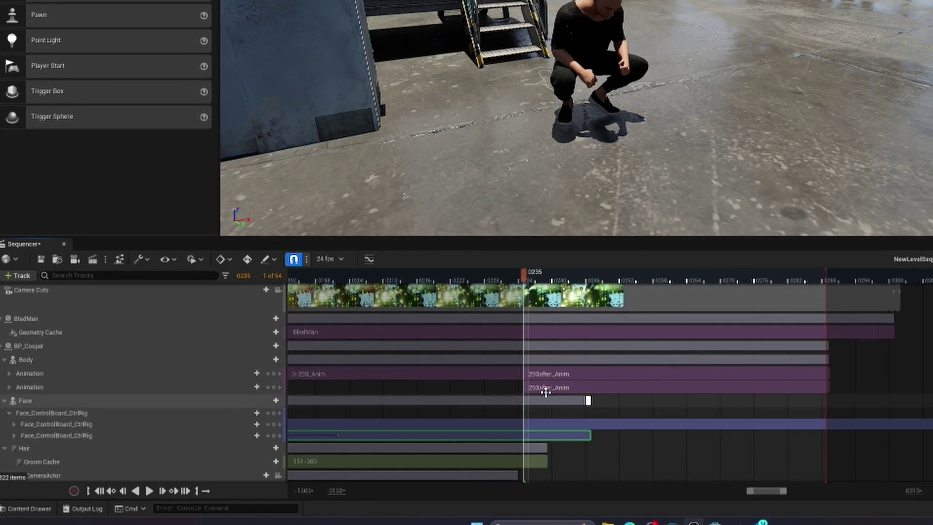
Scrub the sequence through the 293after_Anim section to preview BP_Cooper's motion, stopping at frame 255
mouse_move(547, 387)
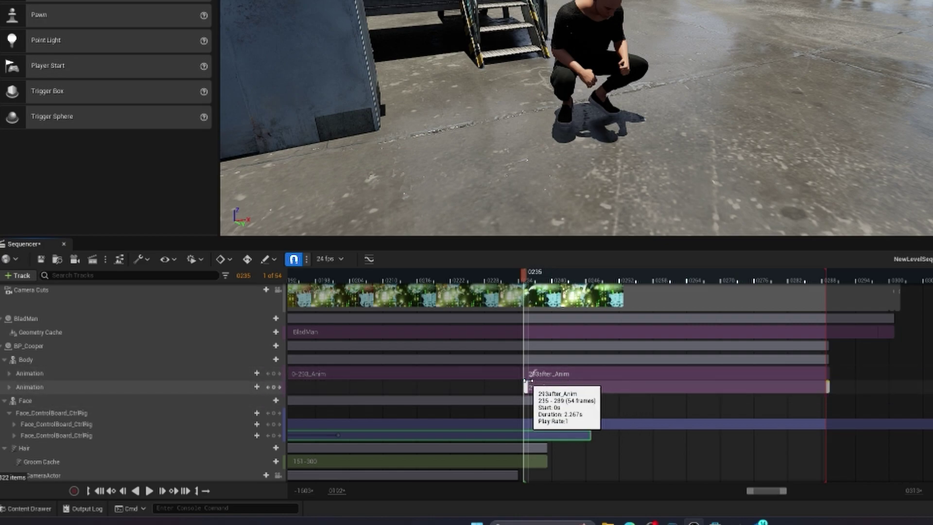
left_click_drag(544, 276, 694, 275)
left_click_drag(695, 390, 576, 394)
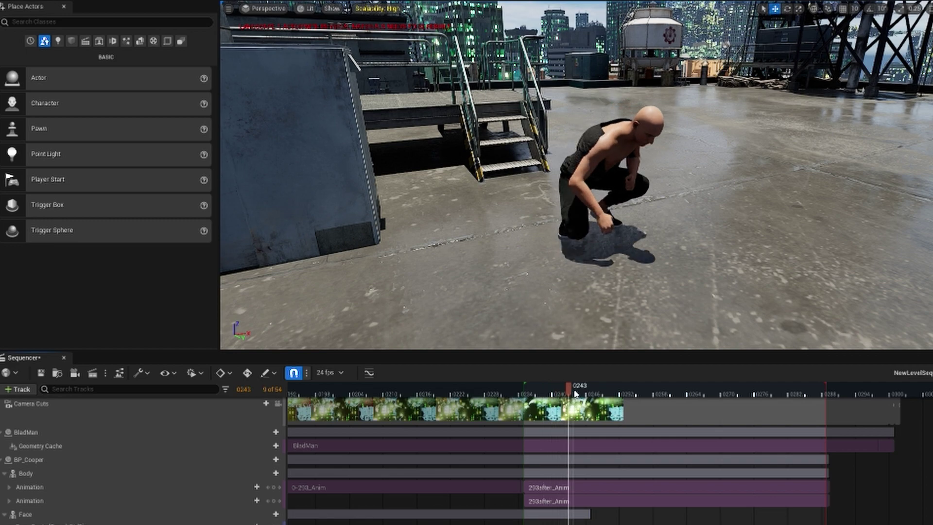
left_click_drag(598, 399, 637, 399)
left_click(636, 397)
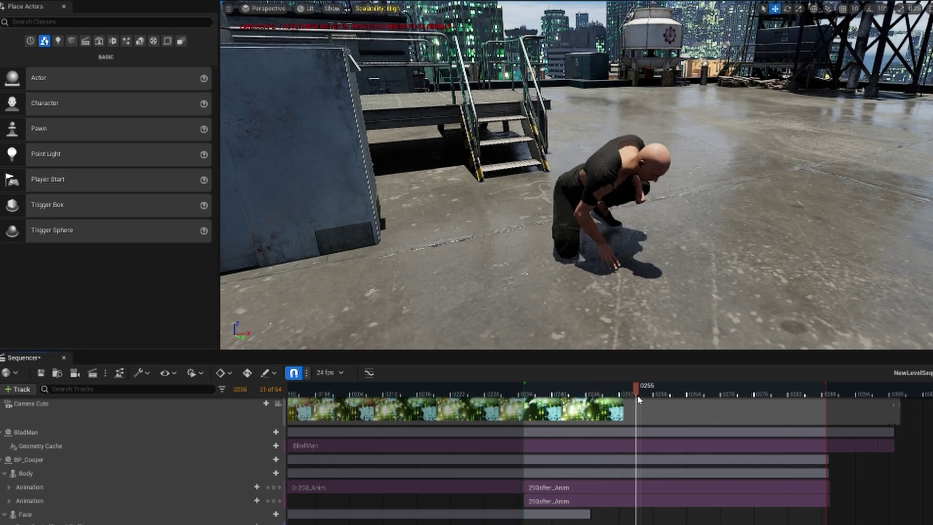